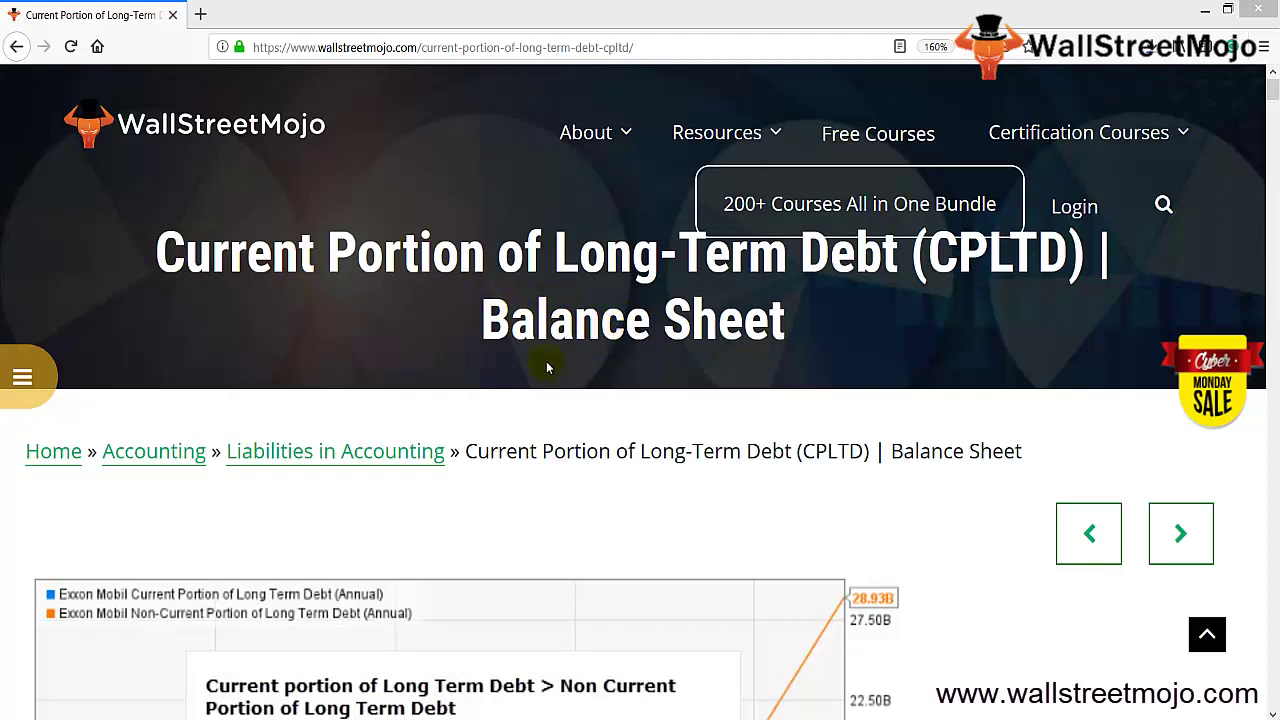
# Scroll the CPLTD article down to Exxon Mobil's current versus non-current long-term debt chart
pyautogui.click(353, 488)
pyautogui.scroll(-3, 353, 488)
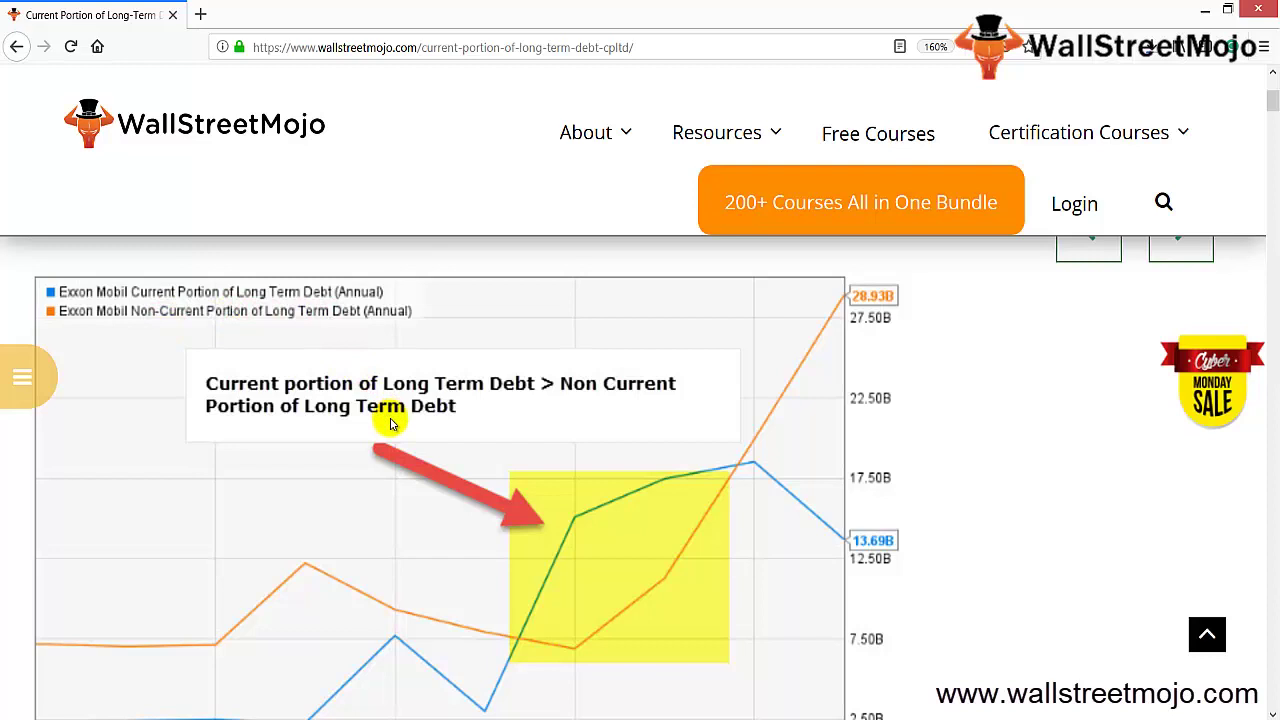
pyautogui.scroll(-1, 390, 423)
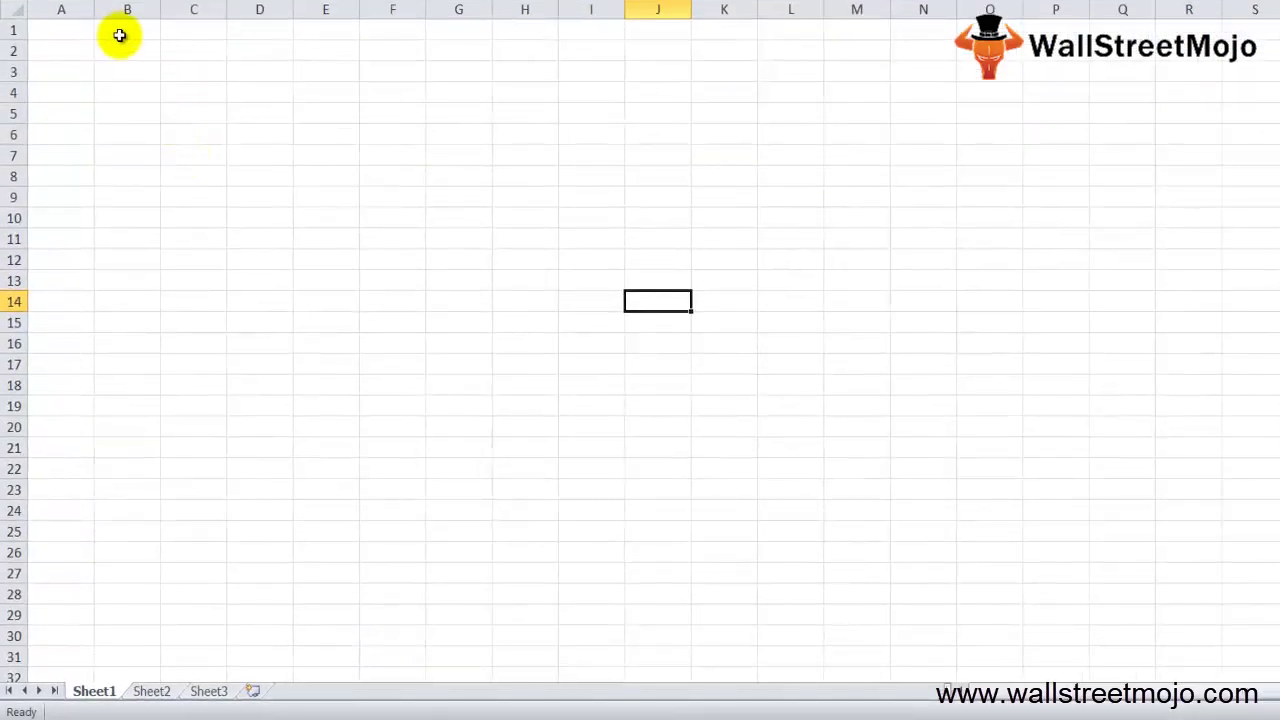
# Widen column B and enter 1 in A2, CPLTD in B2 and Ongoing year in B4
pyautogui.click(127, 50)
pyautogui.moveTo(160, 18); pyautogui.dragTo(347, 18)
pyautogui.click(55, 60)
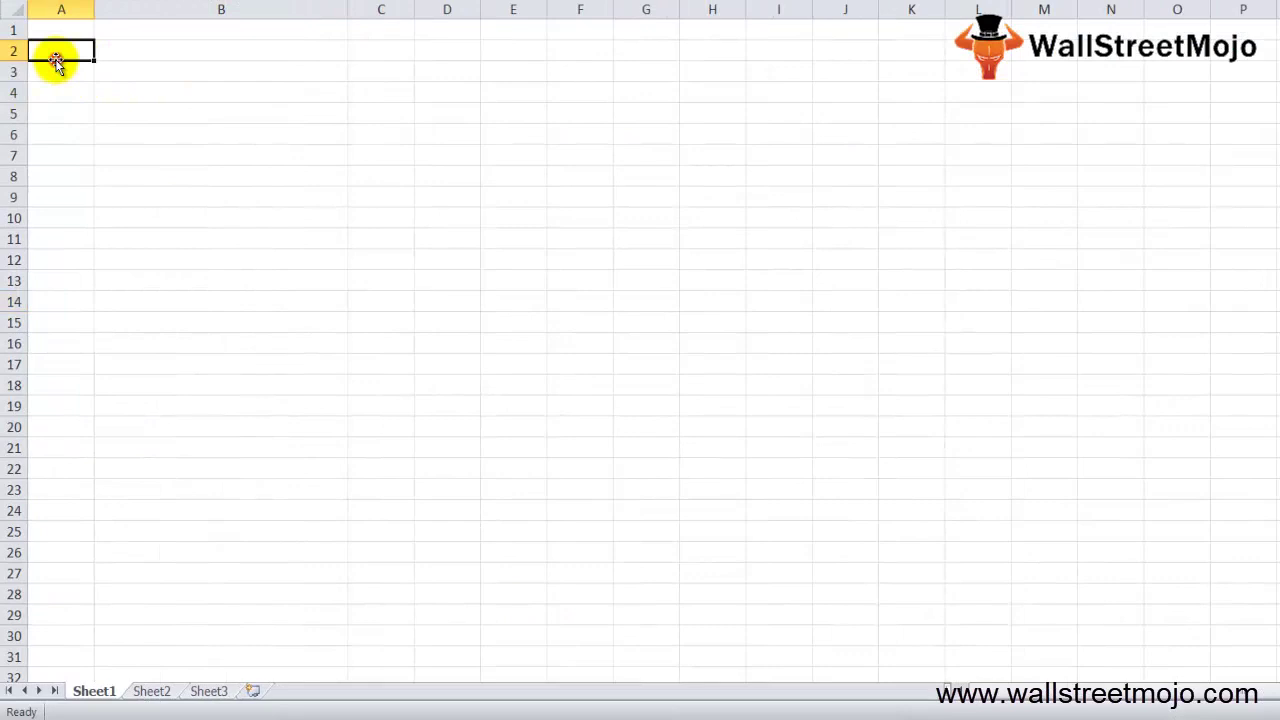
pyautogui.write('1')
pyautogui.press('Tab')
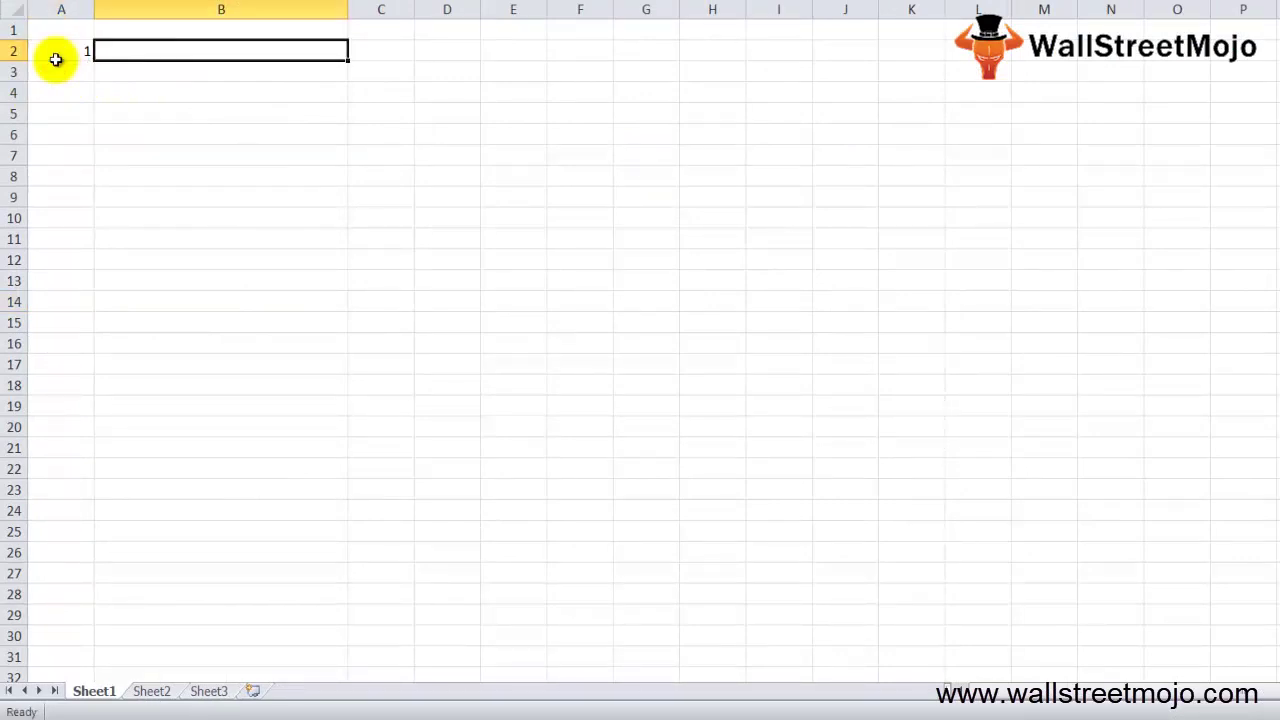
pyautogui.write('CPLTD')
pyautogui.press('Return')
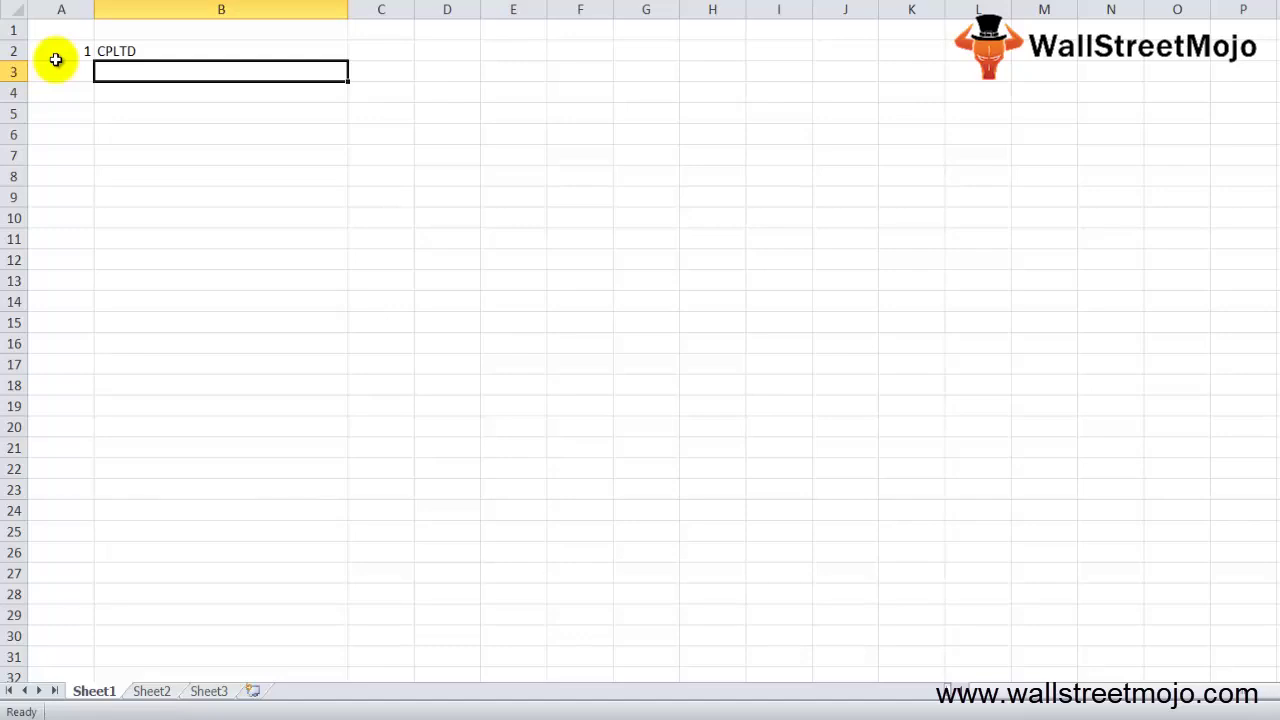
pyautogui.press('Return')
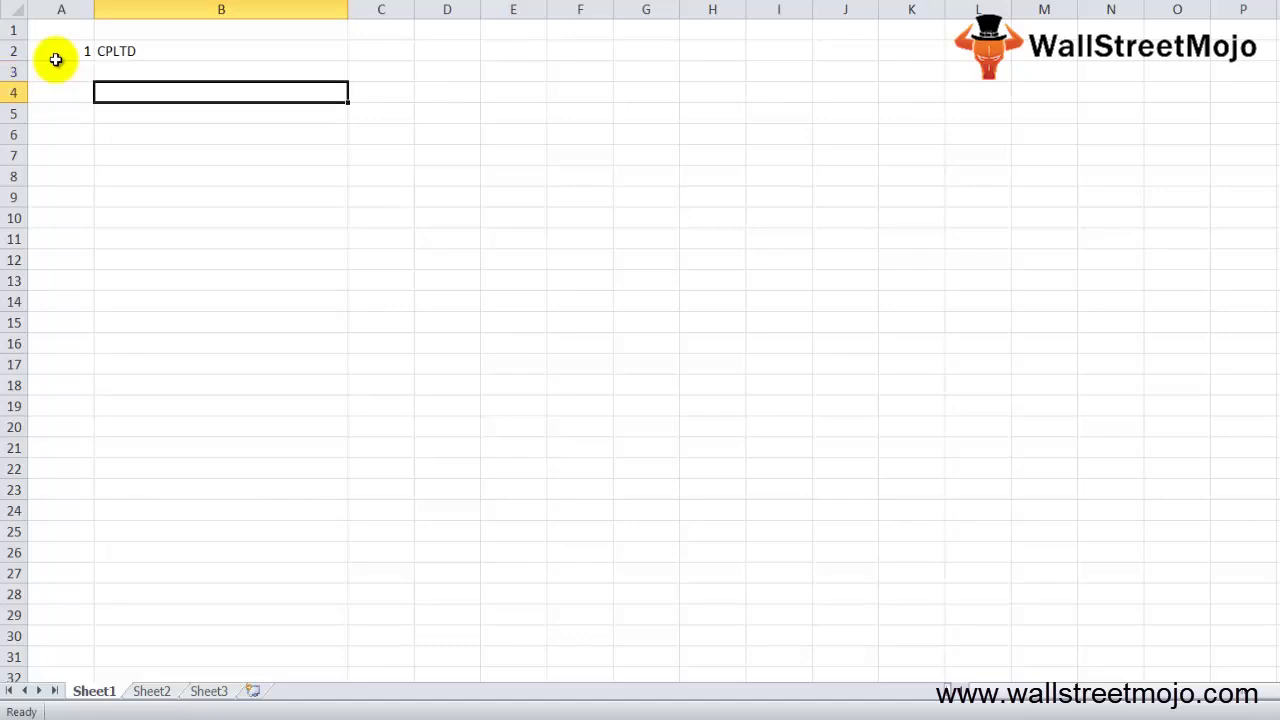
pyautogui.write('Ongoing yea')
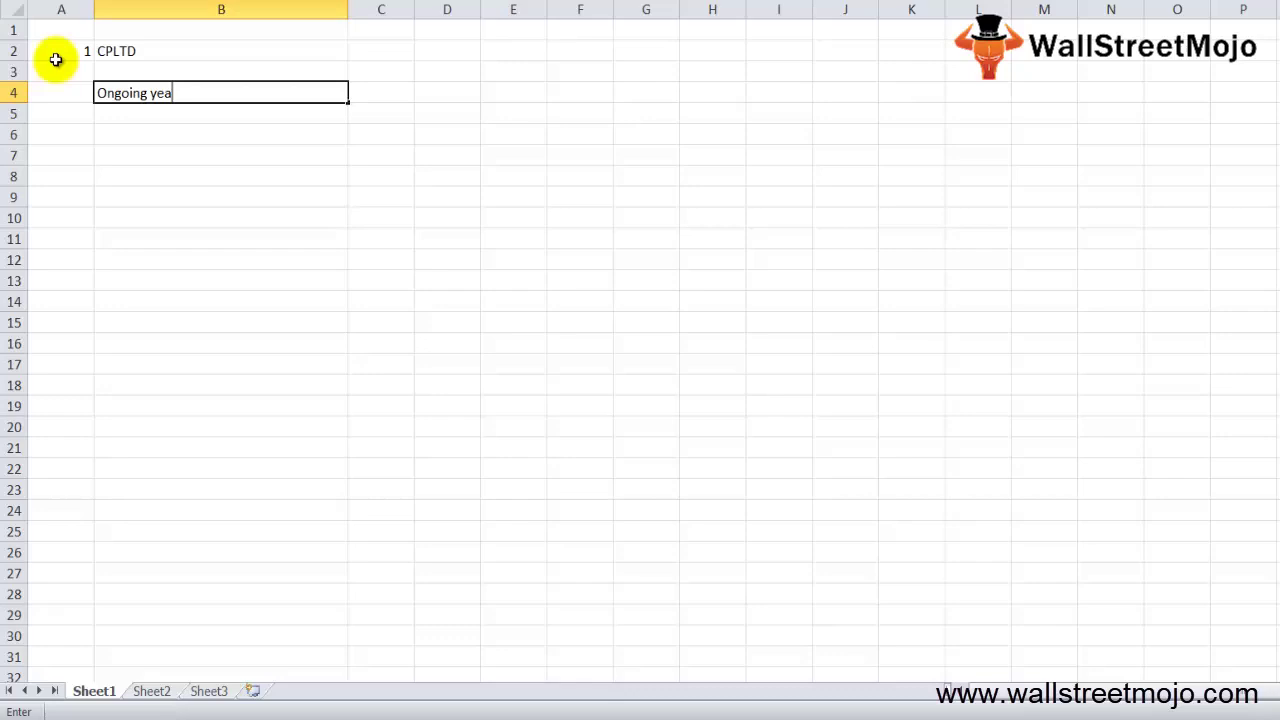
pyautogui.write('r')
pyautogui.press('Return')
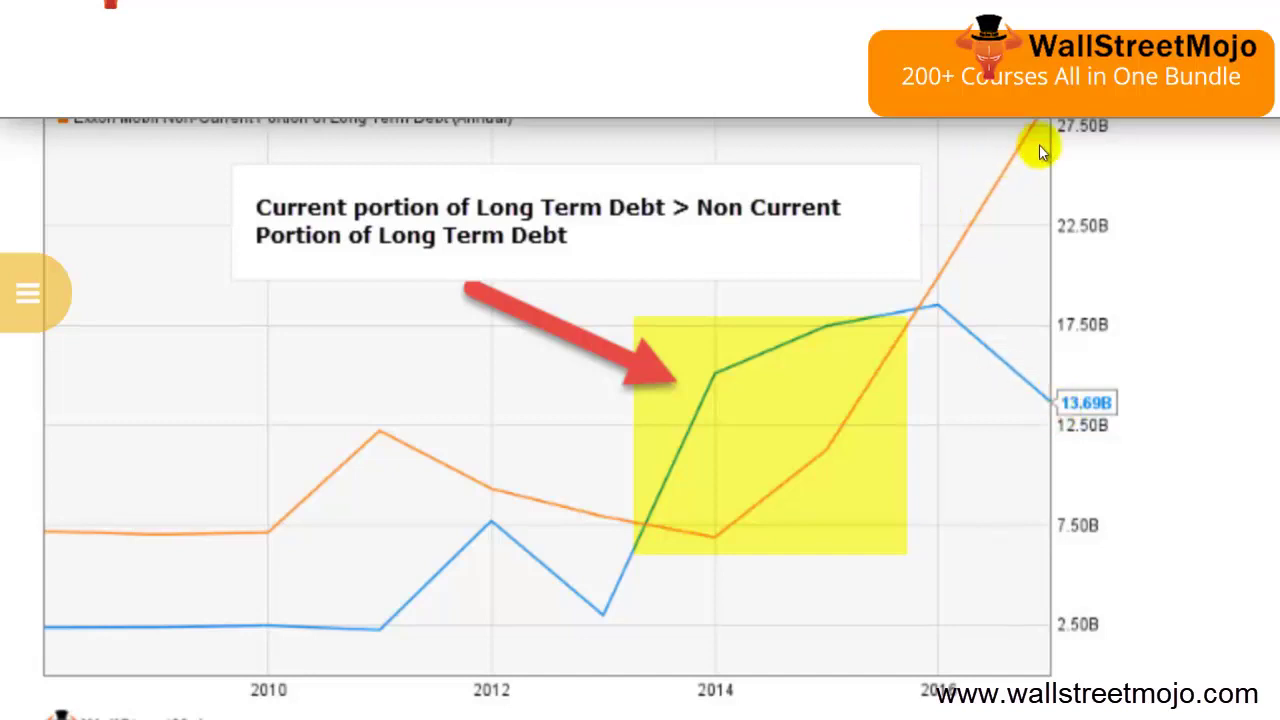
pyautogui.scroll(1, 1039, 145)
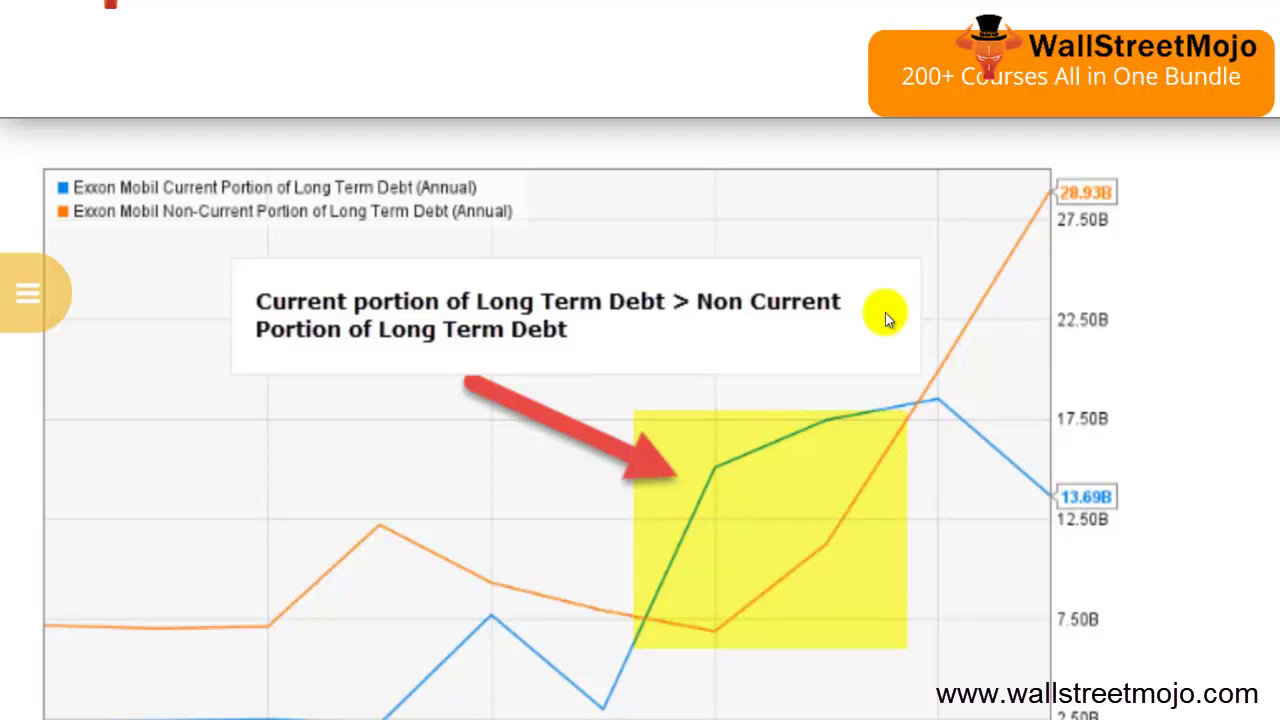
pyautogui.scroll(-1, 885, 312)
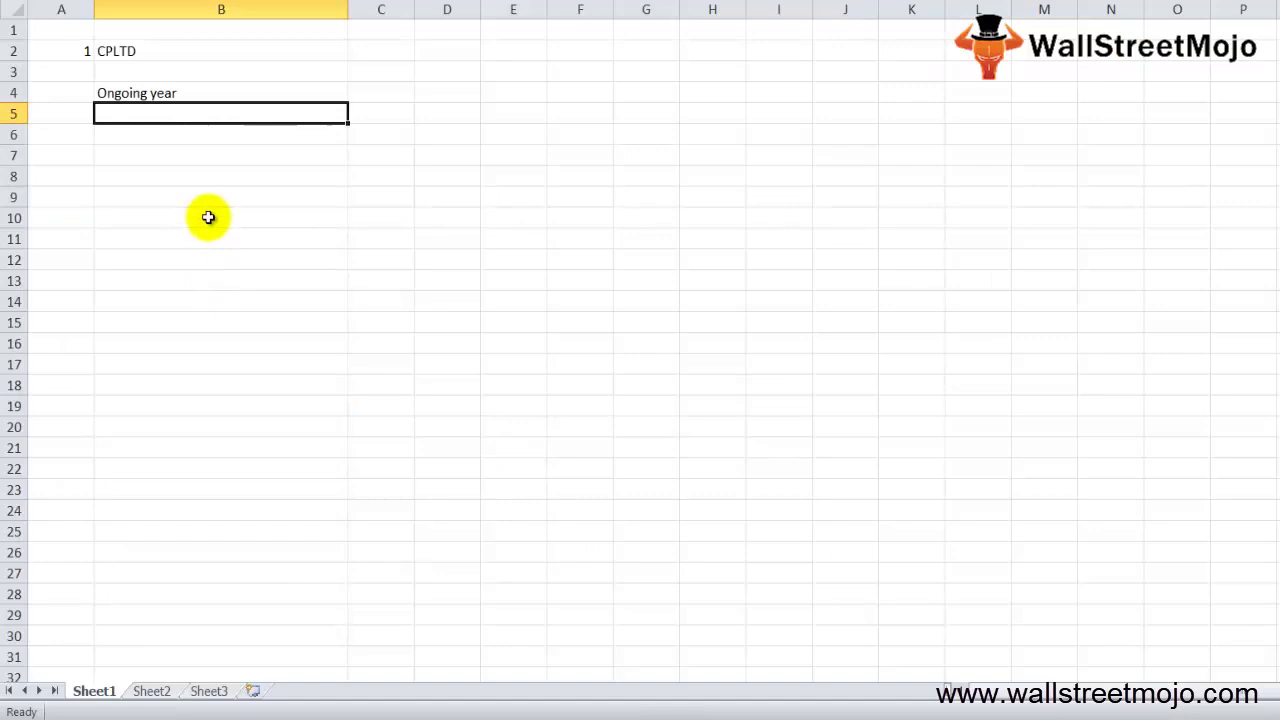
# Enter Debtor in cell B7
pyautogui.press('Left')
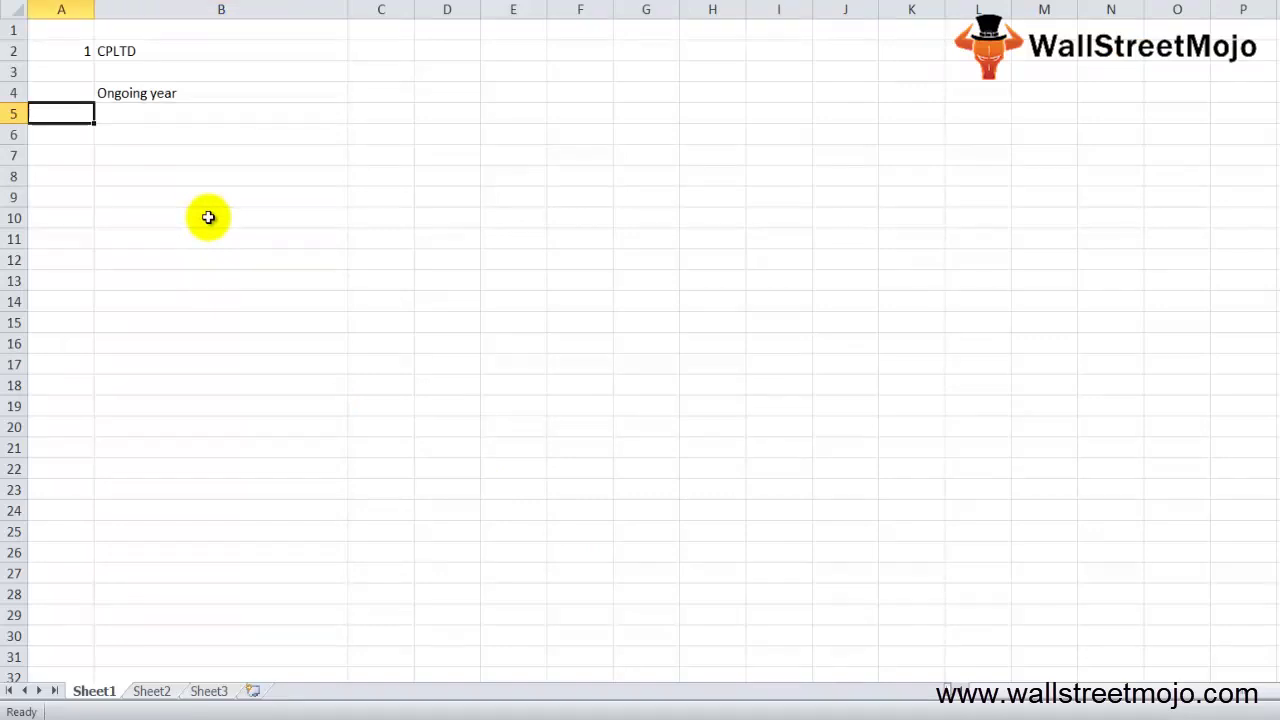
pyautogui.press('Up')
pyautogui.press('Up')
pyautogui.press('Up')
pyautogui.press('Right')
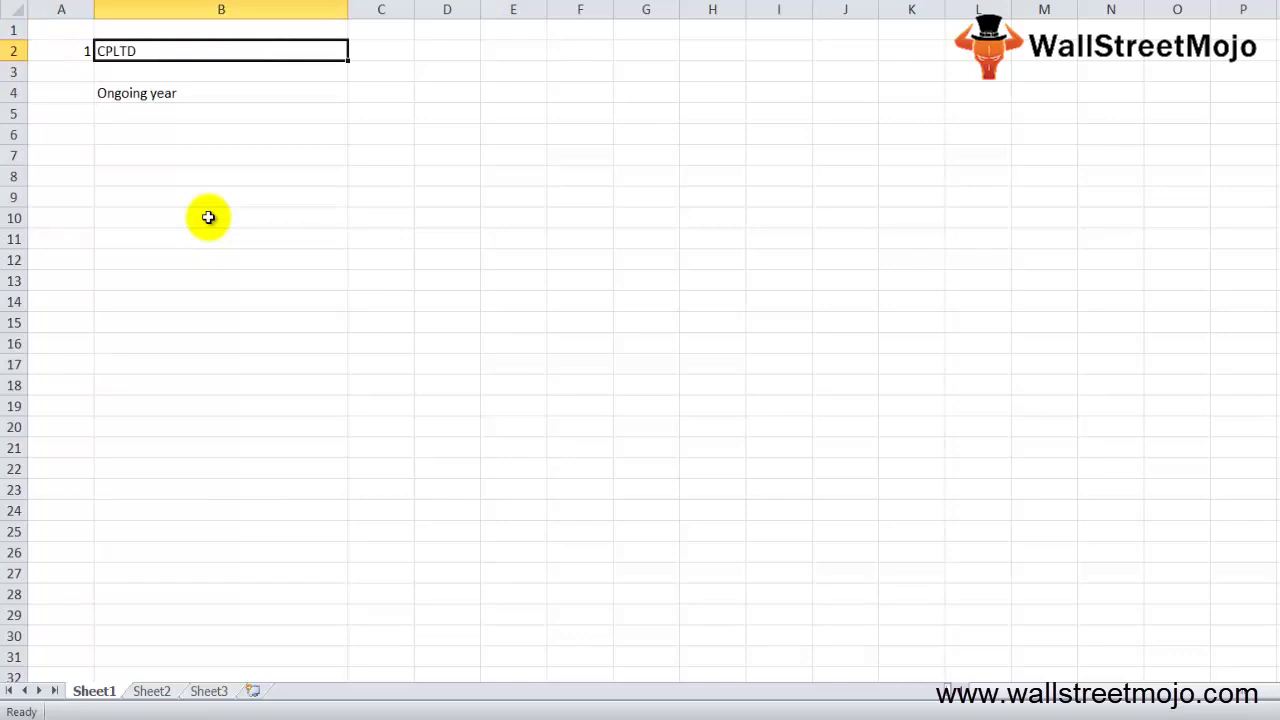
pyautogui.press('Down')
pyautogui.press('Down')
pyautogui.press('Down')
pyautogui.press('Down')
pyautogui.press('Down')
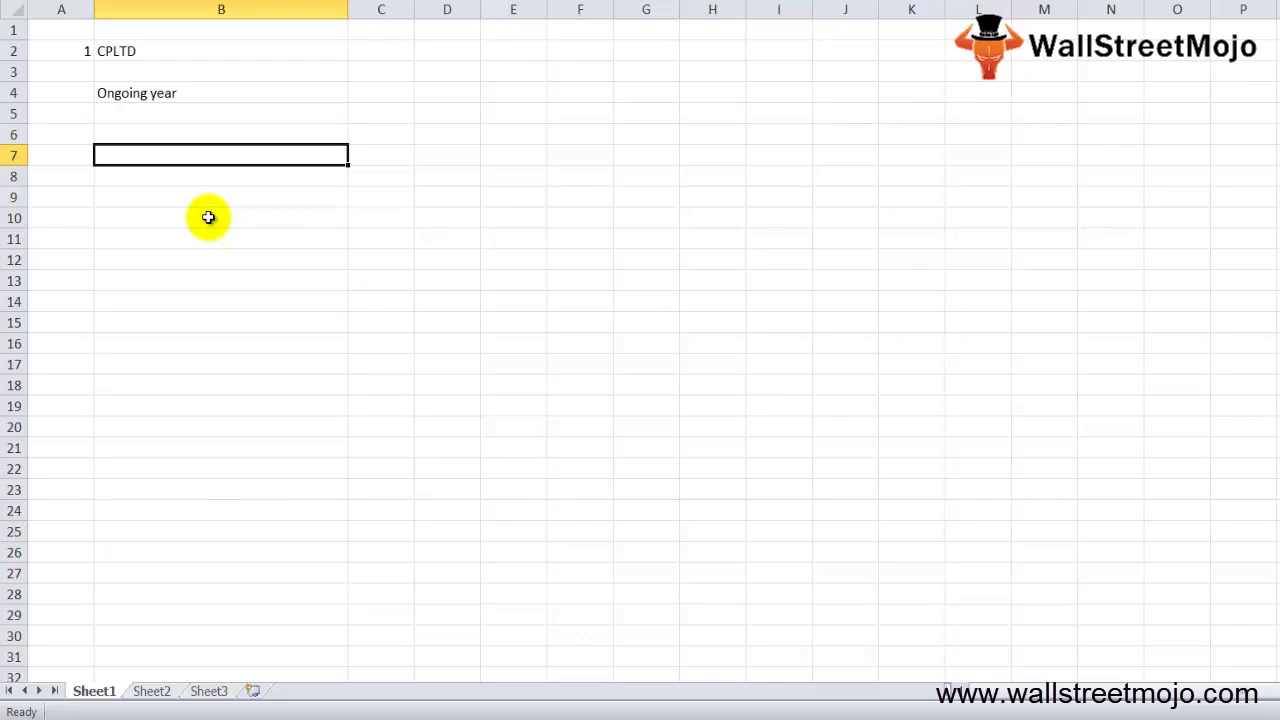
pyautogui.write('Ch')
pyautogui.press('BackSpace')
pyautogui.press('BackSpace')
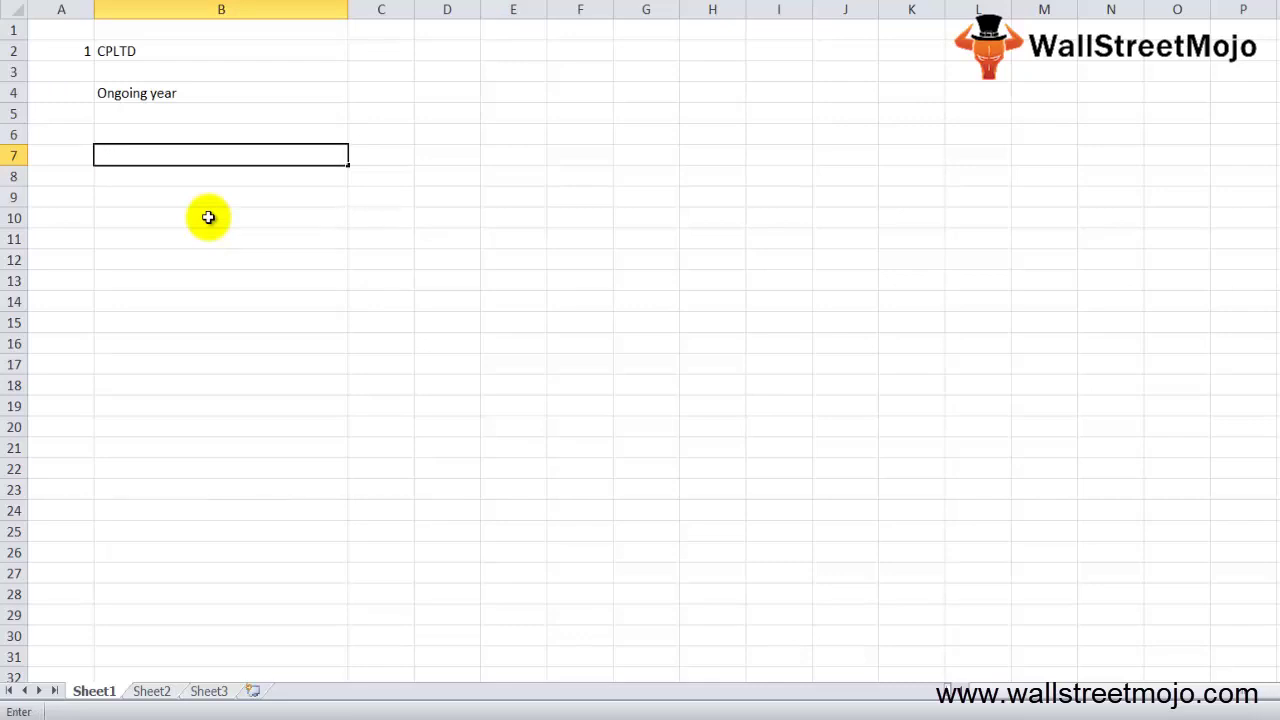
pyautogui.write('Debt')
pyautogui.write('or')
pyautogui.press('Return')
# Enter Lender or creditor in C7 beside Debtor, then move to B10
pyautogui.press('Up')
pyautogui.press('Right')
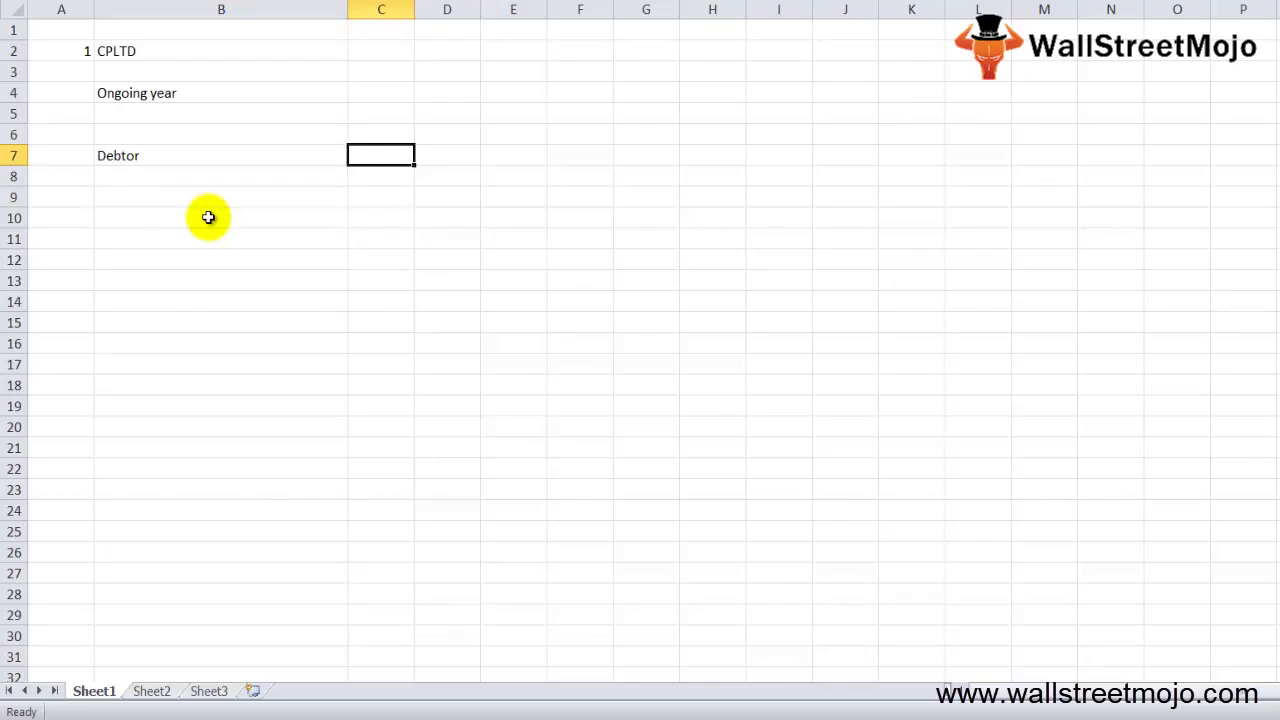
pyautogui.write('Lender or ')
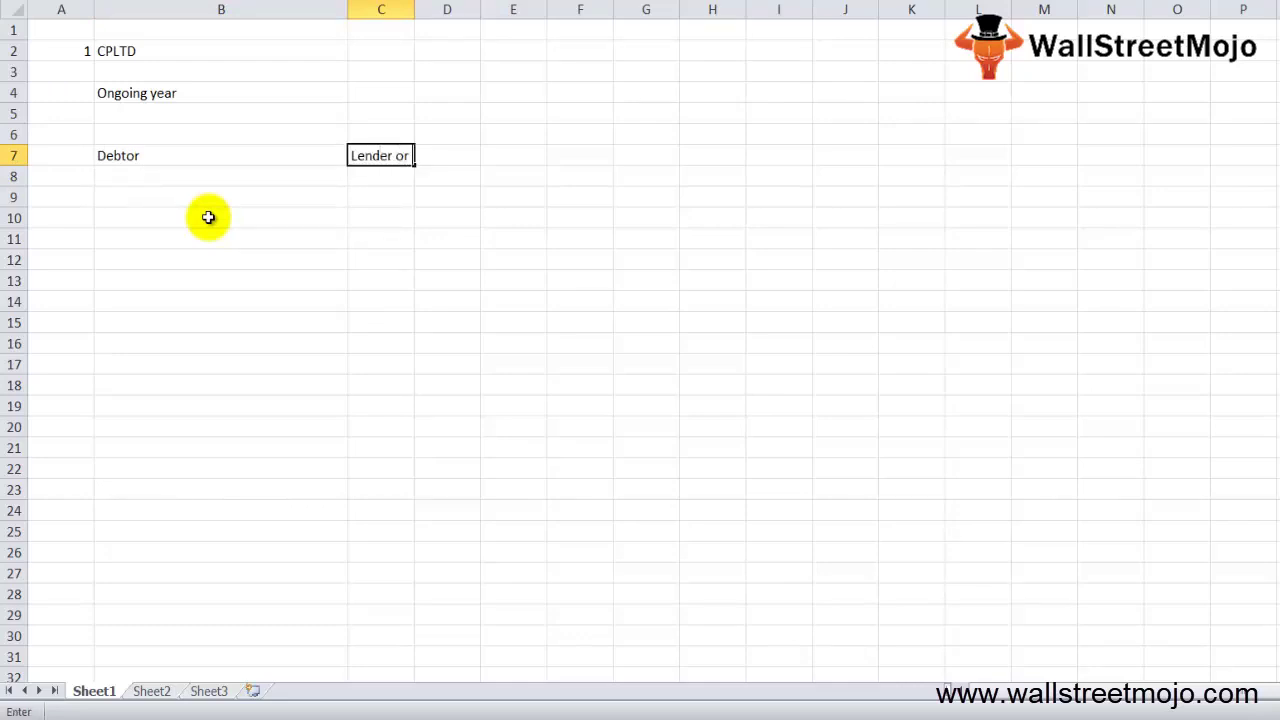
pyautogui.write('creditor')
pyautogui.press('Return')
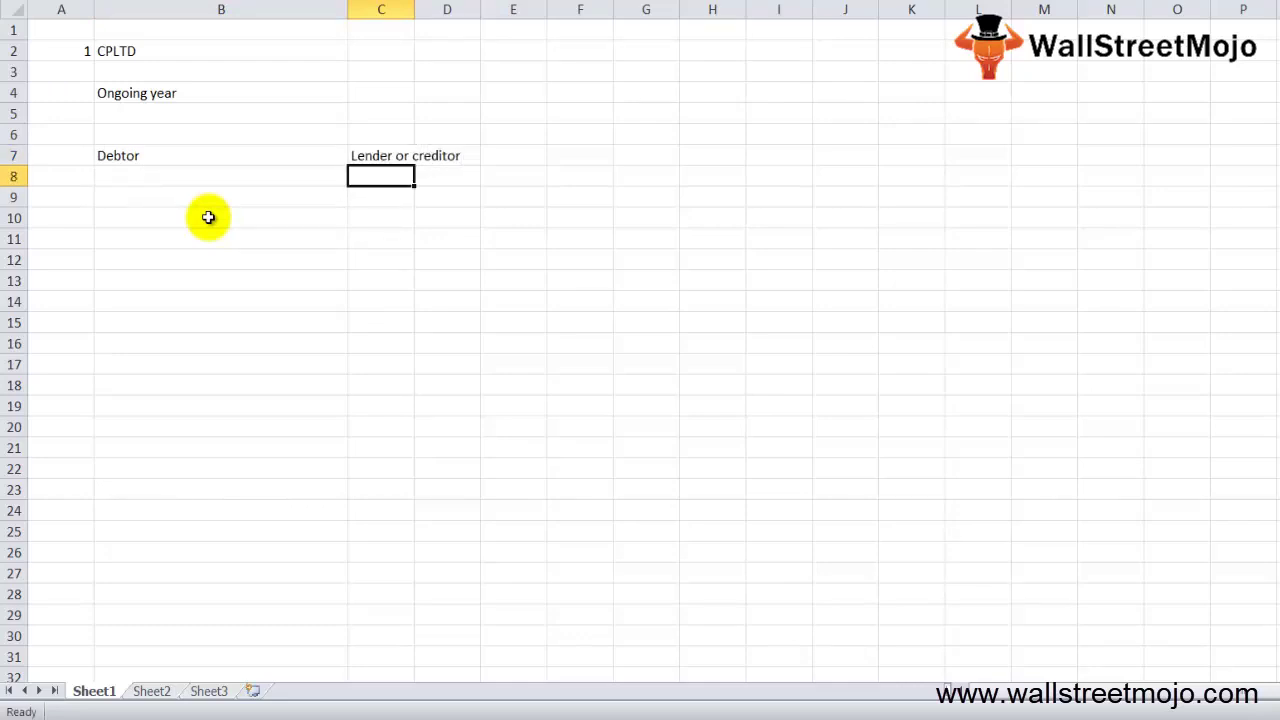
pyautogui.press('Down')
pyautogui.press('Down')
pyautogui.press('Left')
pyautogui.press('Left')
pyautogui.press('Right')
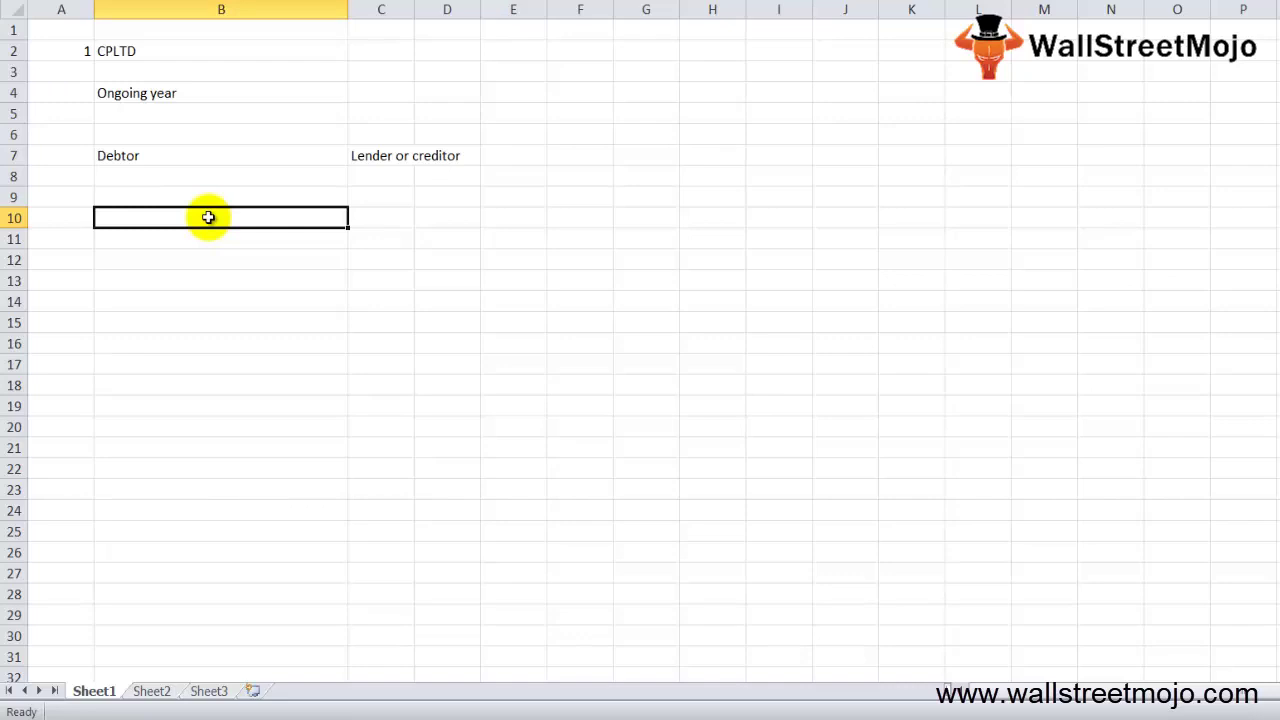
# Enter Cheapest and Int as notes in column B
pyautogui.write('Che')
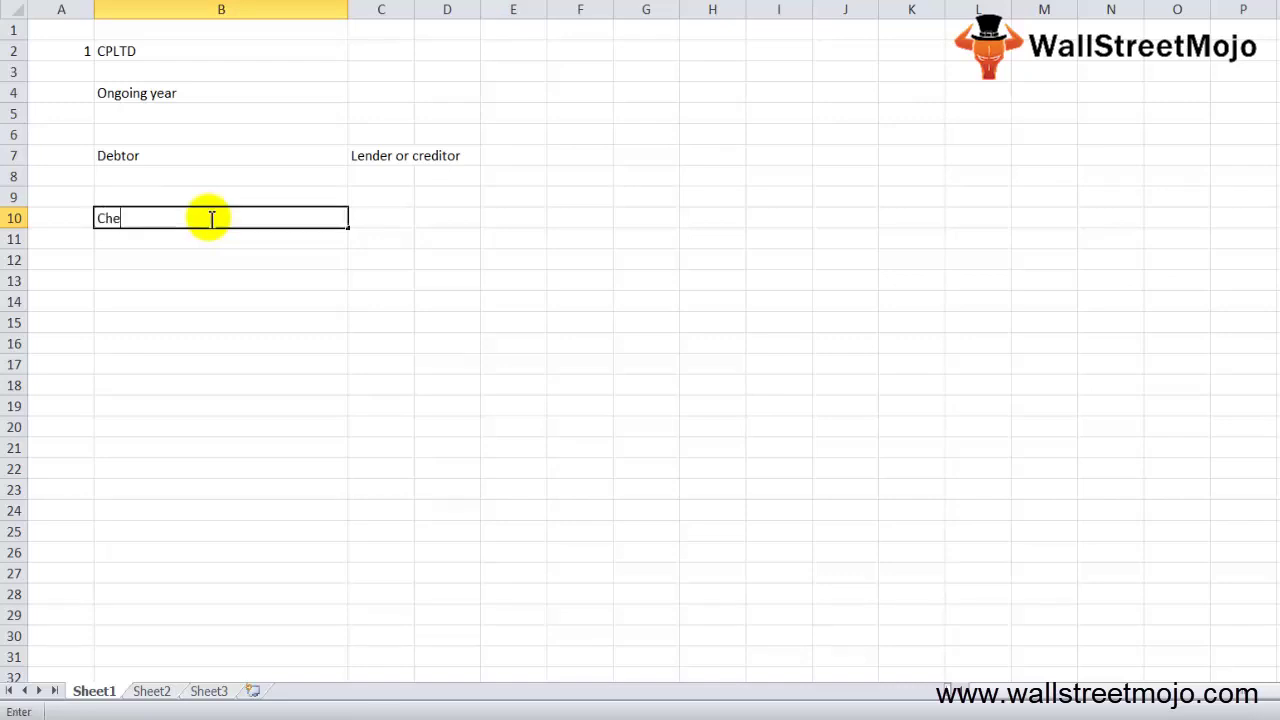
pyautogui.write('qu')
pyautogui.press('BackSpace')
pyautogui.press('BackSpace')
pyautogui.write('a')
pyautogui.write('pest')
pyautogui.press('Return')
pyautogui.write('I')
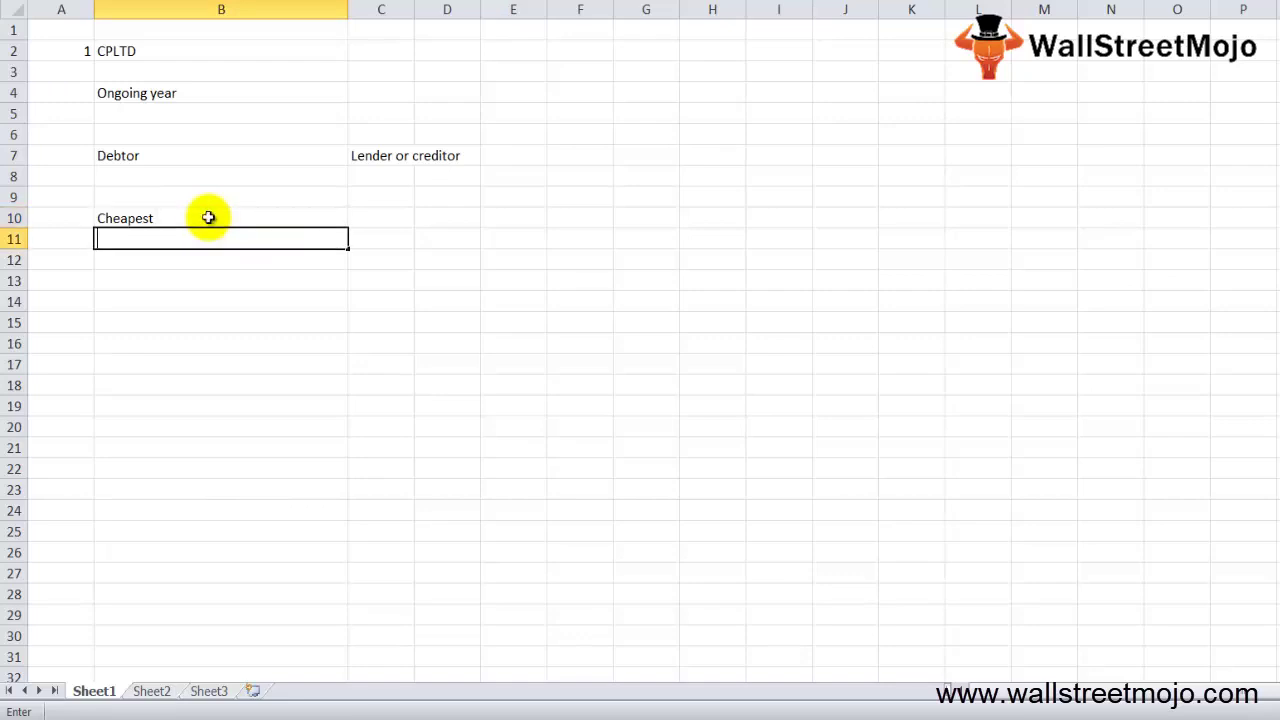
pyautogui.write('nt')
pyautogui.press('Return')
pyautogui.press('Return')
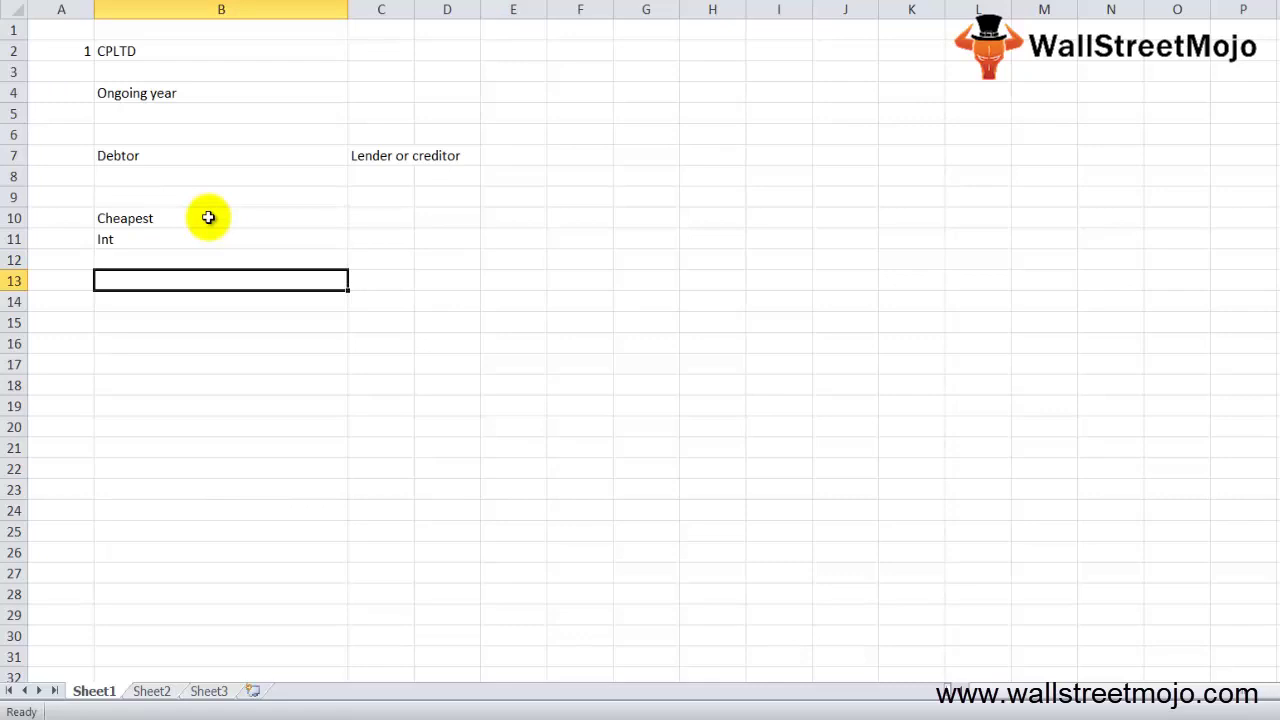
# List Bonds, Deb and Secured notes in B13:B15
pyautogui.write('Bon')
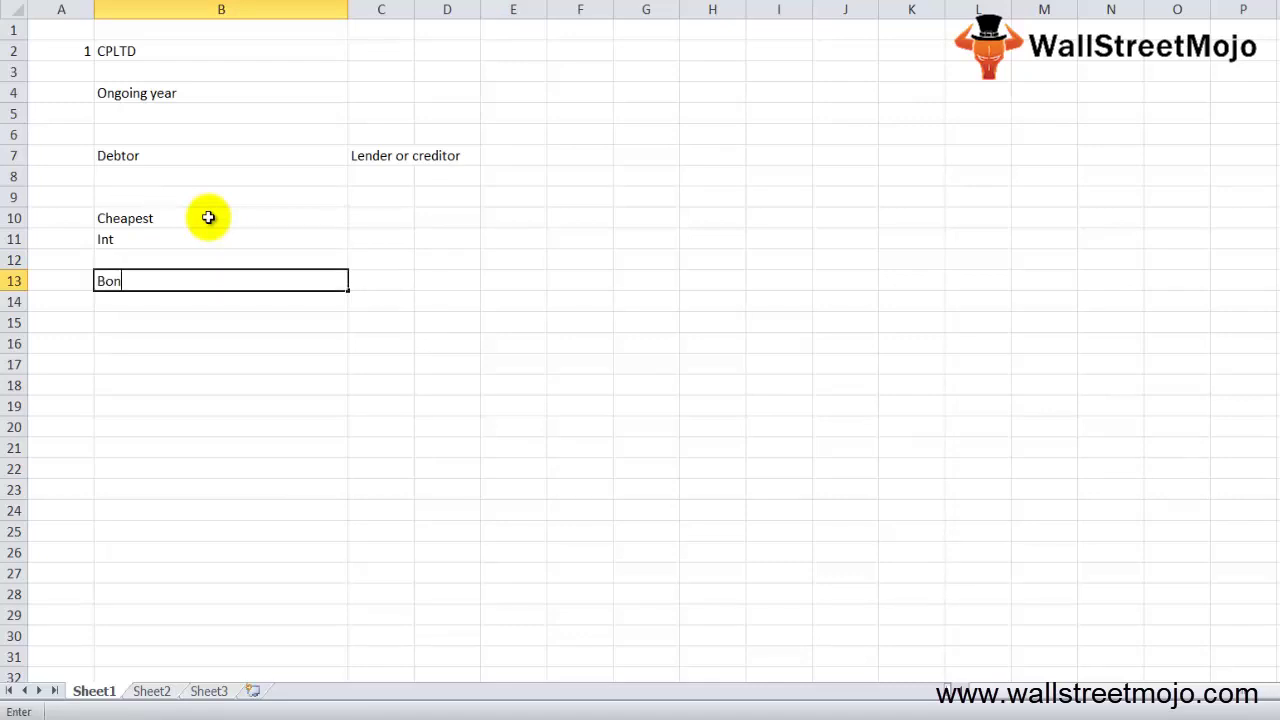
pyautogui.write('ds')
pyautogui.press('Return')
pyautogui.write('Deb')
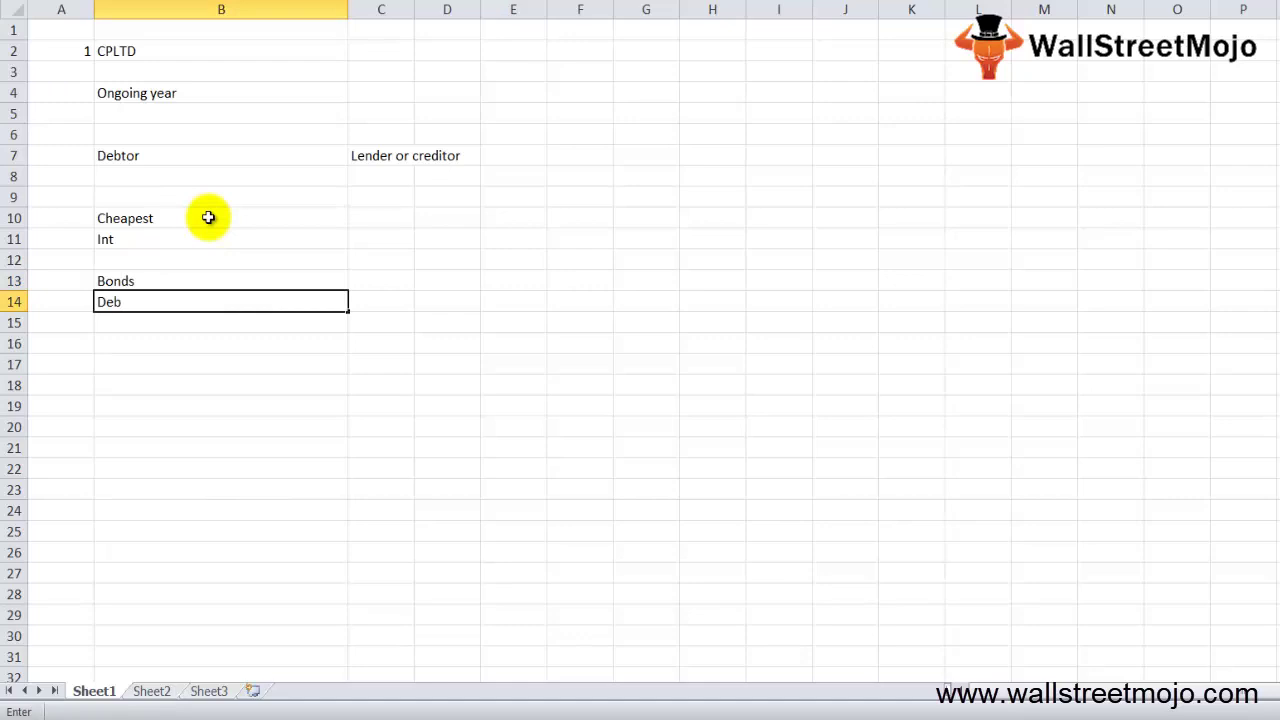
pyautogui.press('Return')
pyautogui.write('Secur')
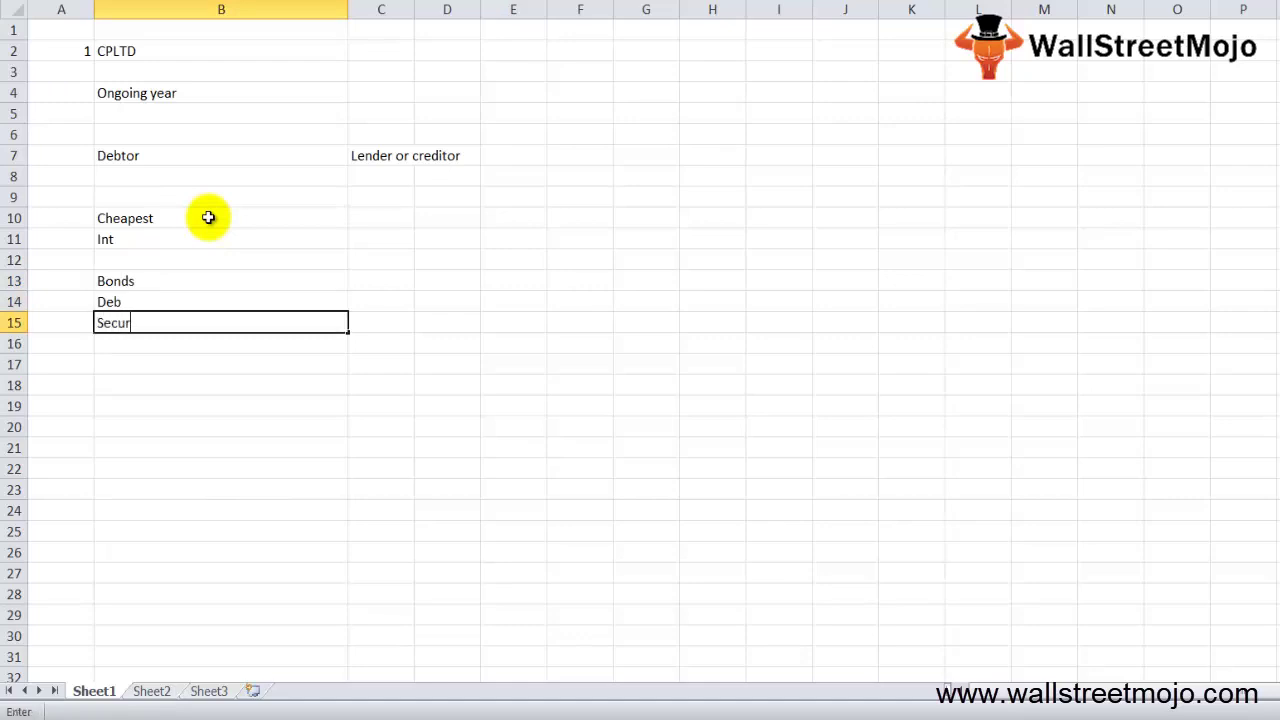
pyautogui.write('ed notes')
pyautogui.press('Return')
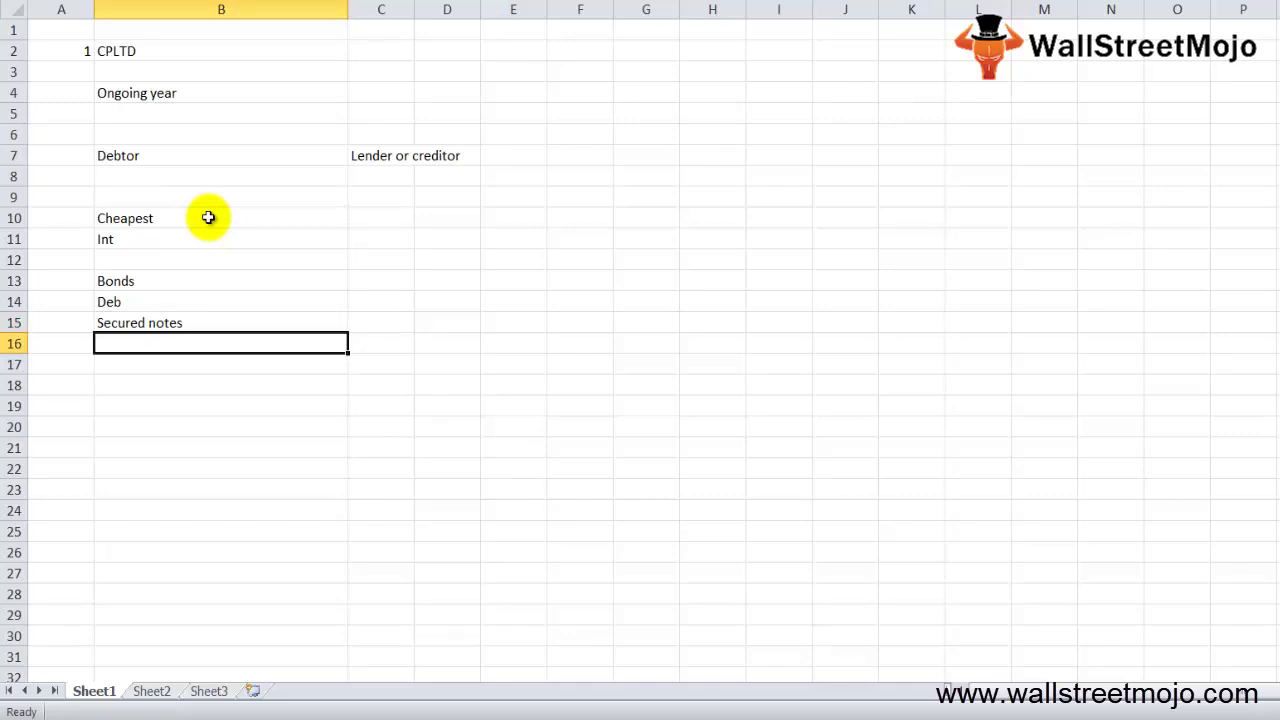
# Add the note 'Financial obligation s > 12 MONTHS' below the debt list
pyautogui.press('Down')
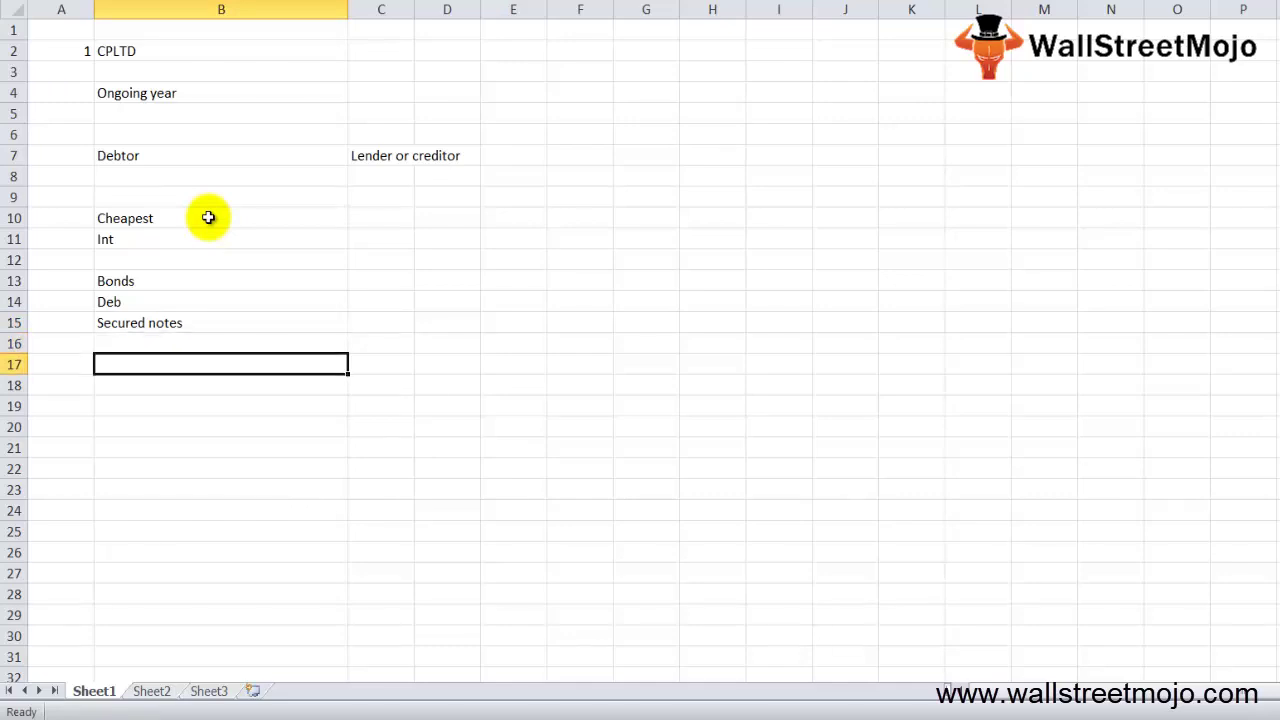
pyautogui.write('Finan')
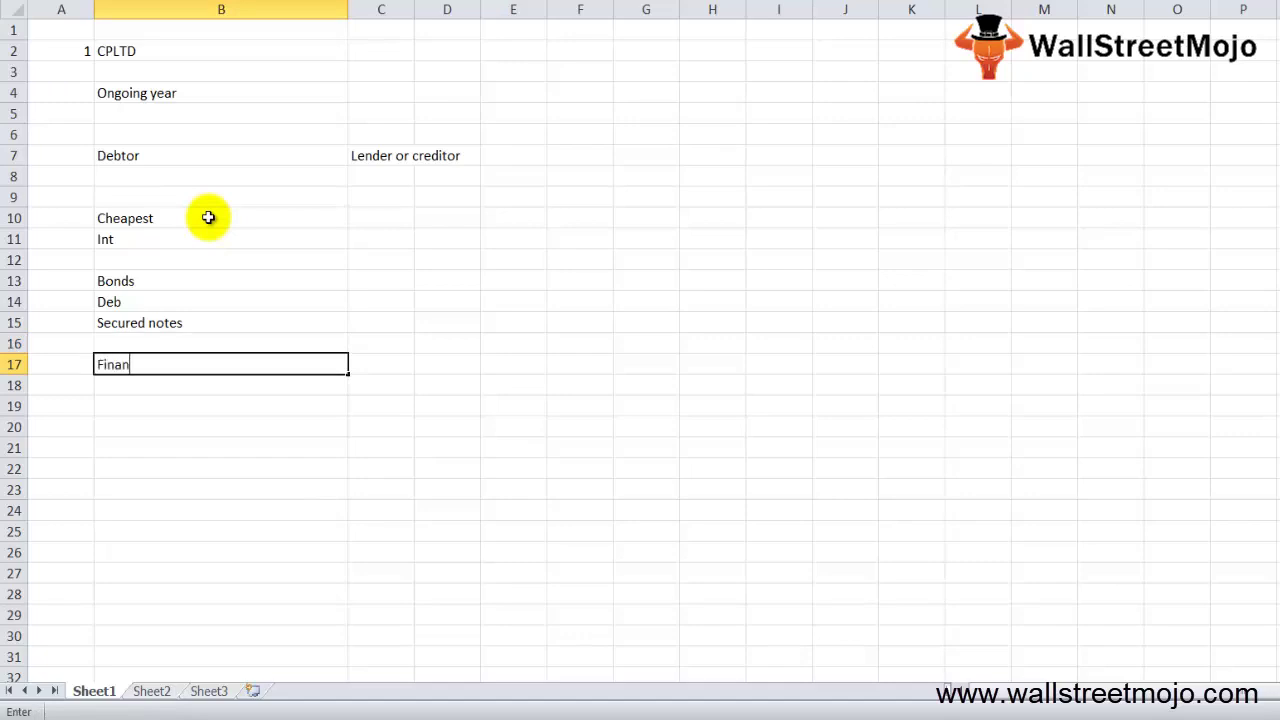
pyautogui.write('cial ')
pyautogui.write('obligation ')
pyautogui.write('s')
pyautogui.press('Return')
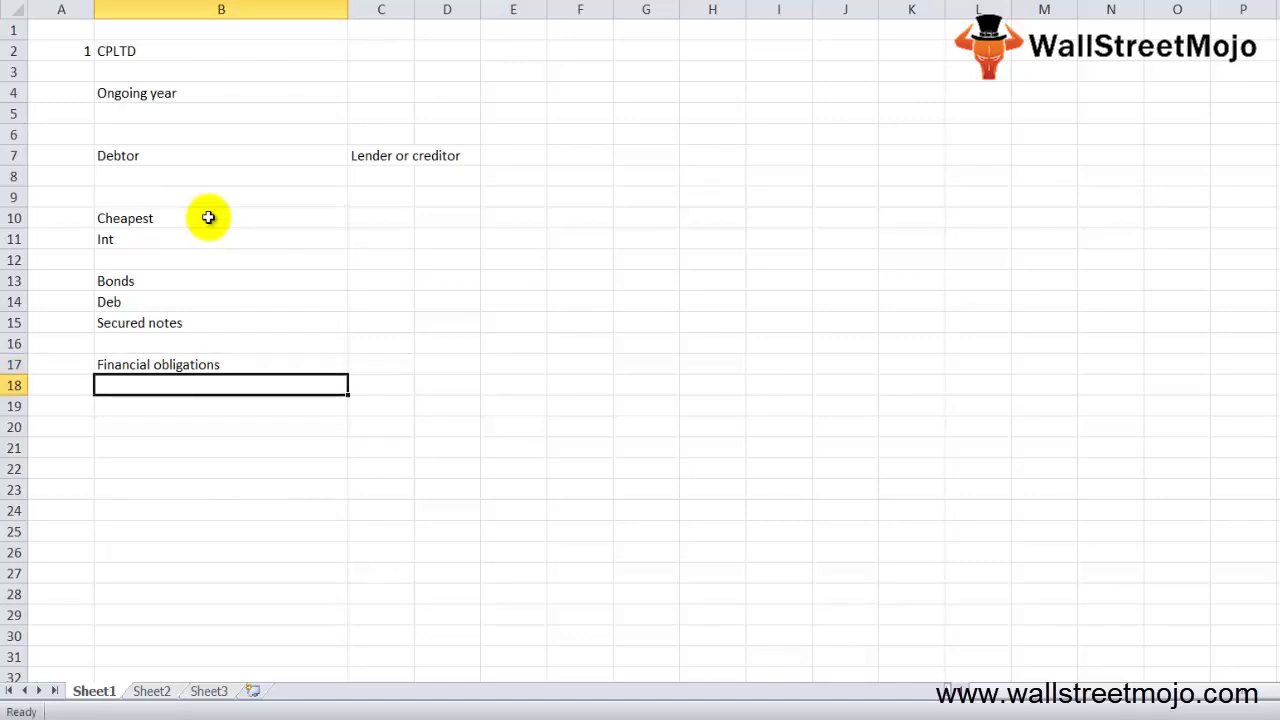
pyautogui.press('Up')
pyautogui.press('F2')
pyautogui.write(' > 1')
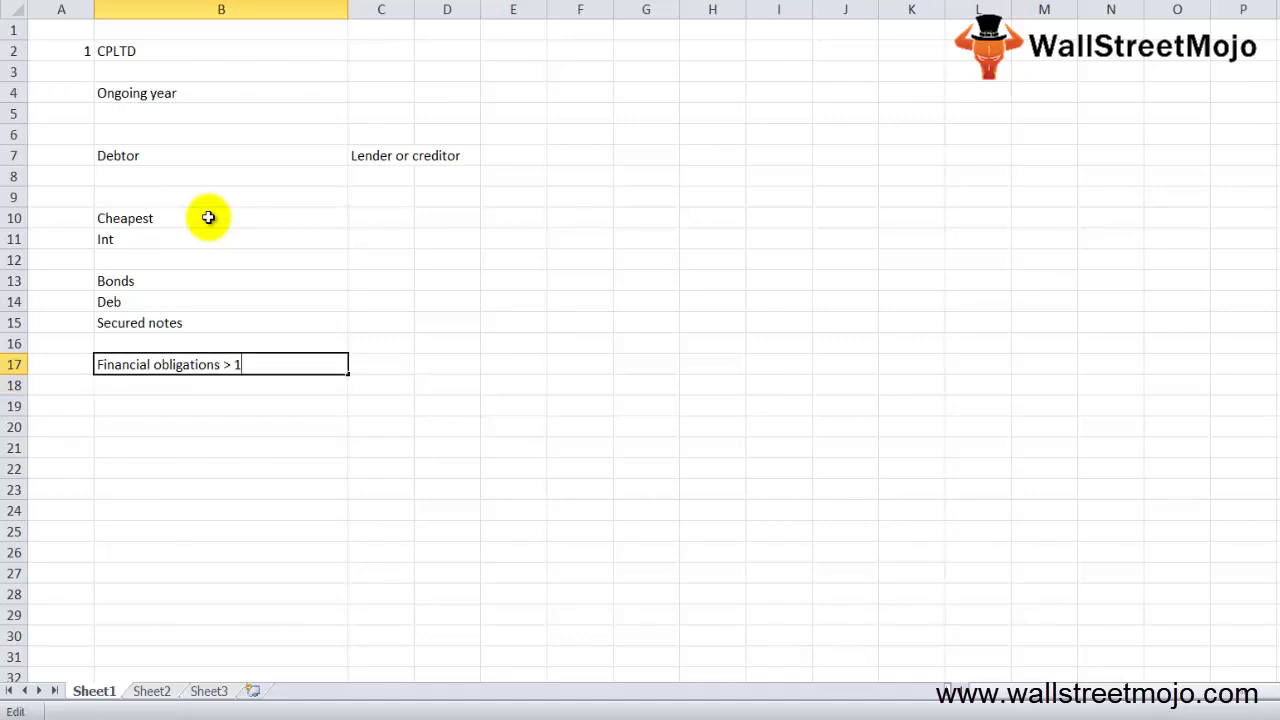
pyautogui.write('2 MONTH')
pyautogui.write('S')
pyautogui.press('Return')
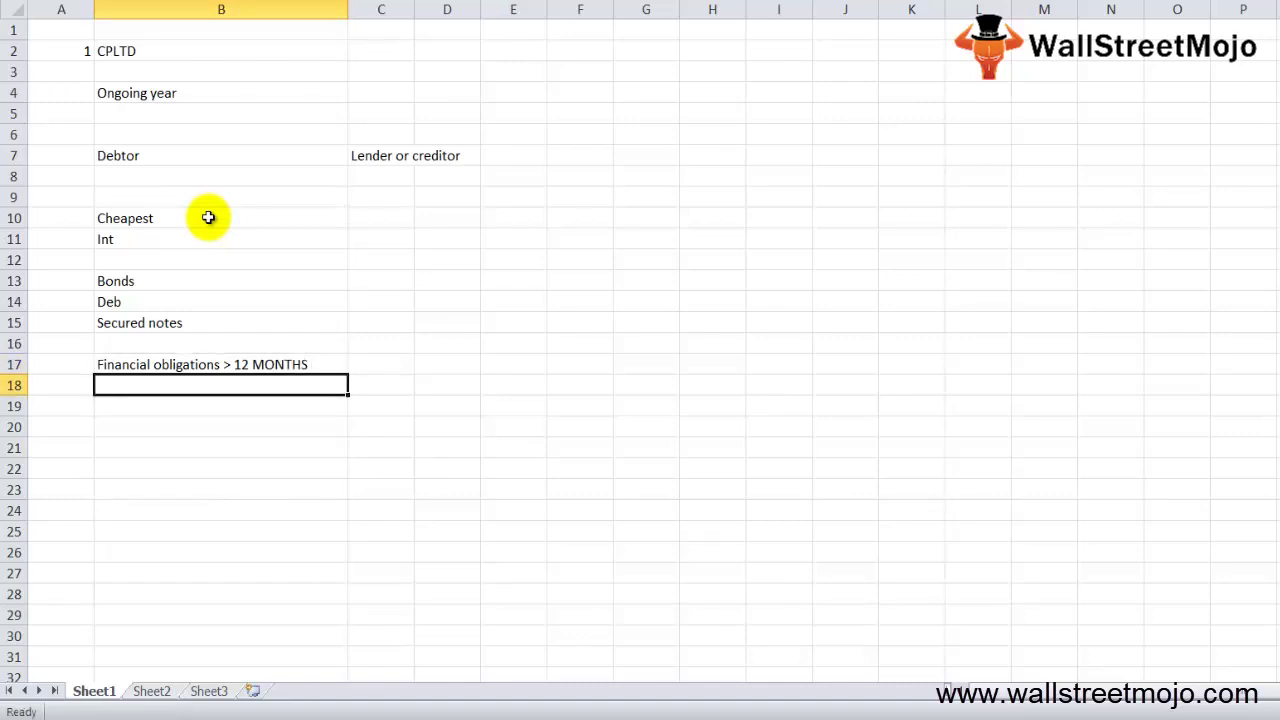
pyautogui.press('Return')
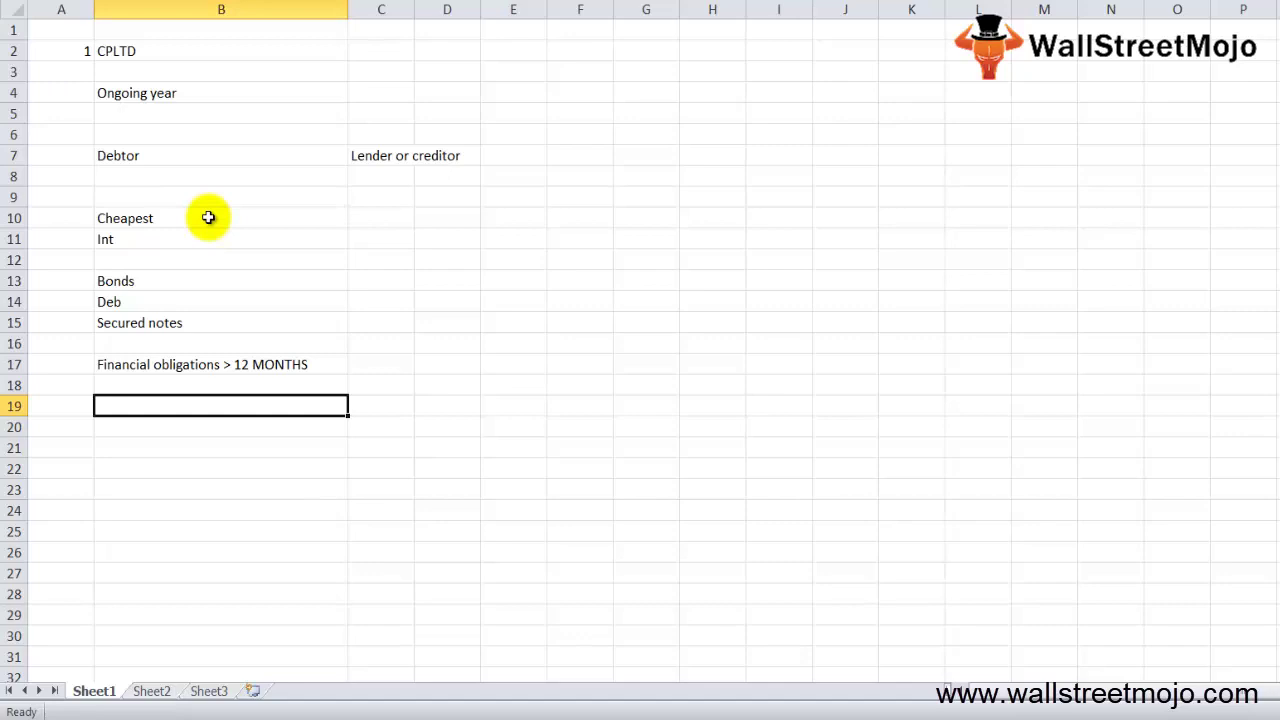
# Add 'Current portion of long term debt' and then SEADRILL, separated by a blank row
pyautogui.write('Current portion of ')
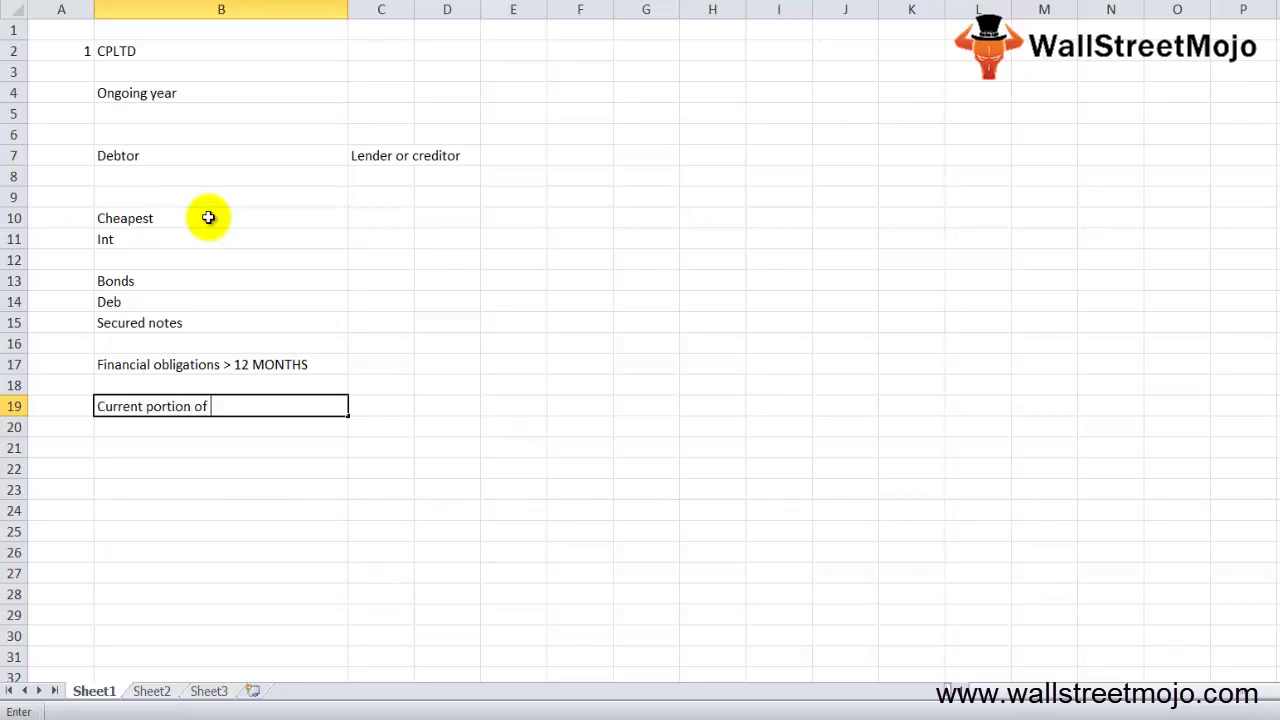
pyautogui.write('long term debt')
pyautogui.press('Return')
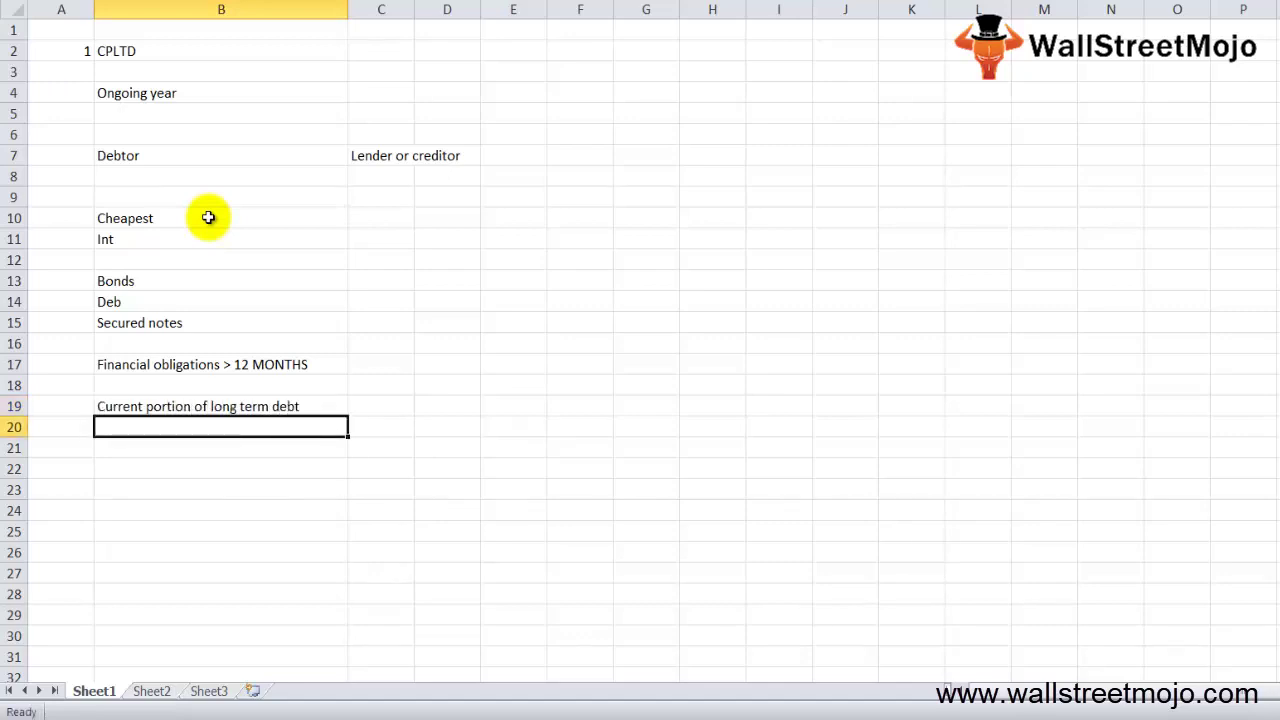
pyautogui.press('Return')
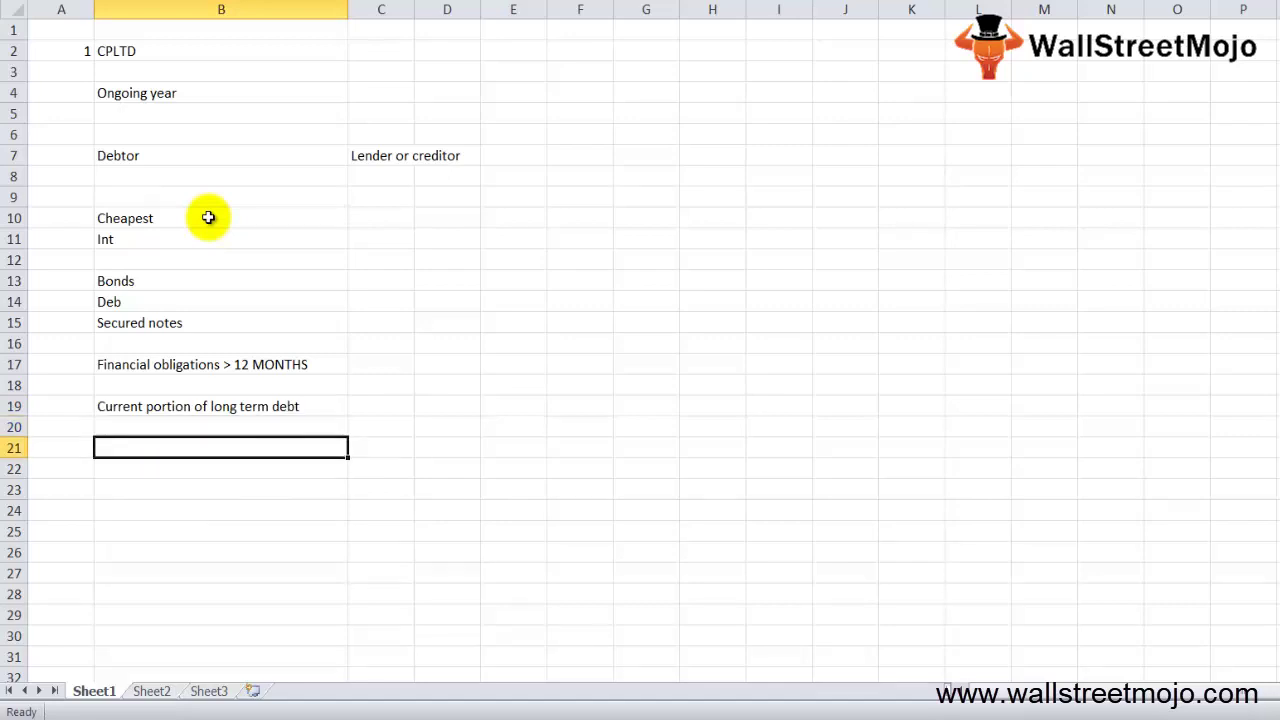
pyautogui.write('I')
pyautogui.press('BackSpace')
pyautogui.write('Sea')
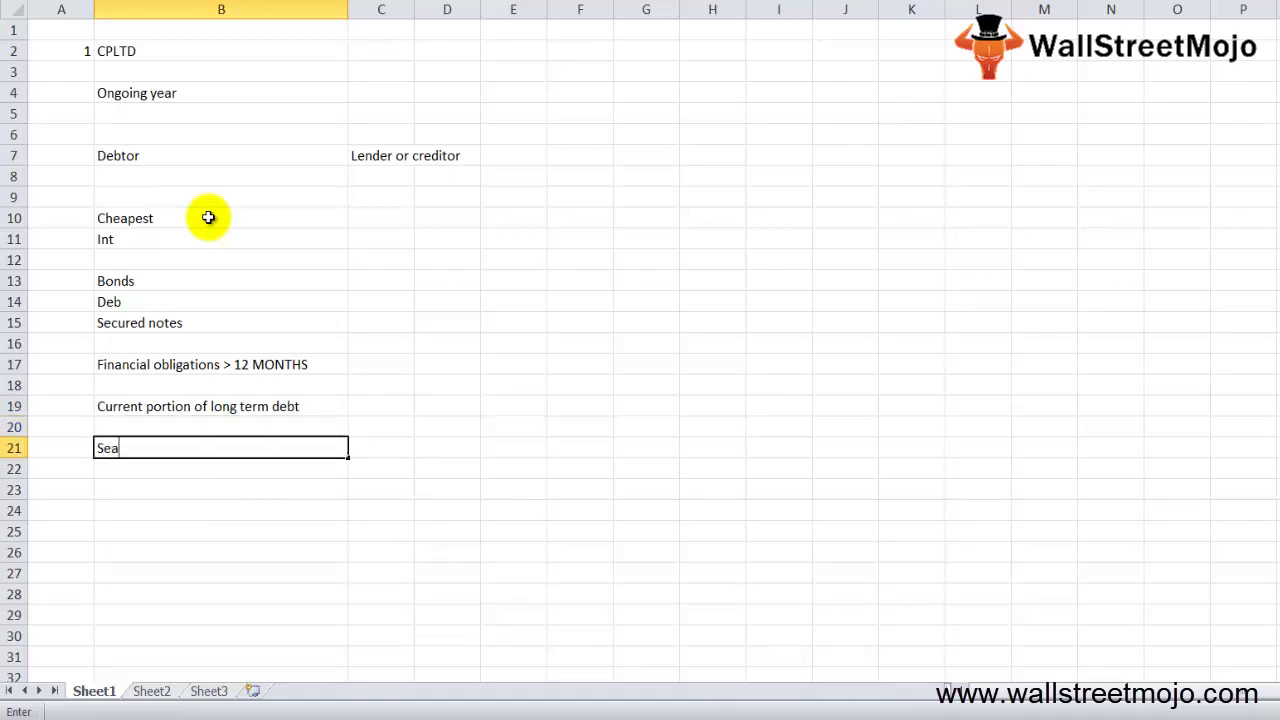
pyautogui.press('BackSpace')
pyautogui.press('BackSpace')
pyautogui.write('EAD')
pyautogui.write('RILL')
pyautogui.press('Return')
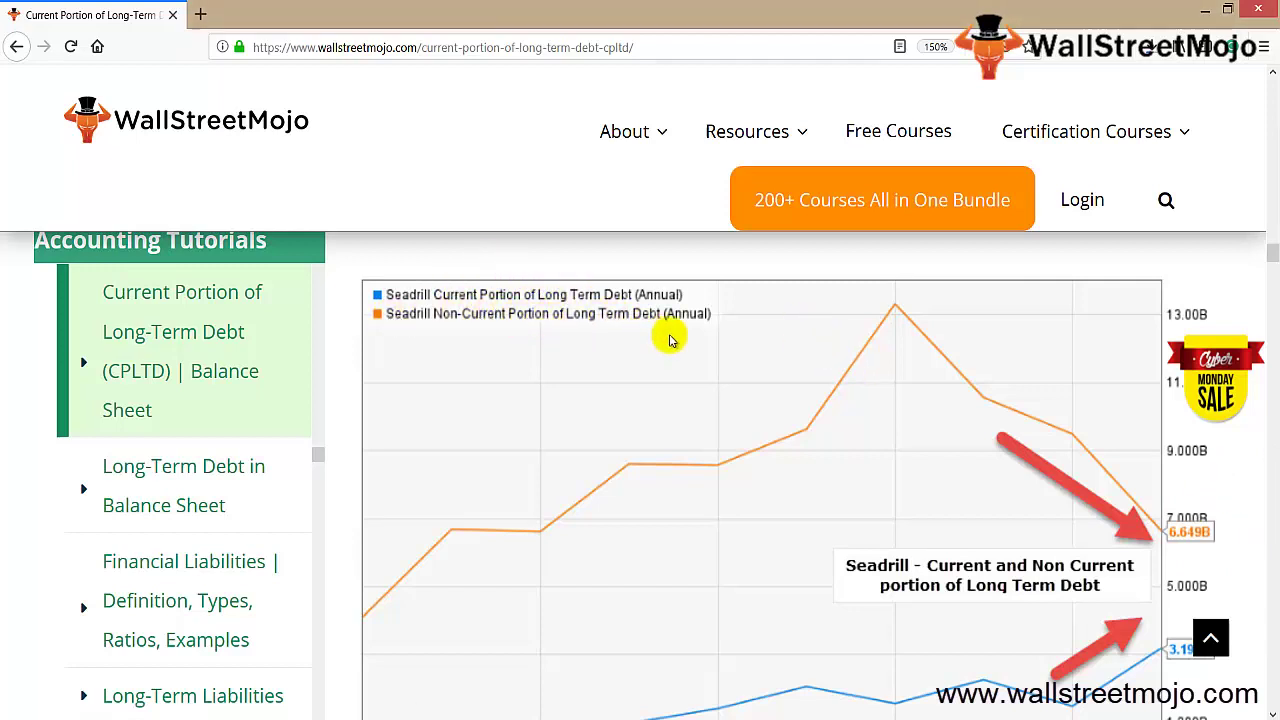
# Scroll the Seadrill debt chart page before switching back to the Excel notes
pyautogui.scroll(-1, 829, 512)
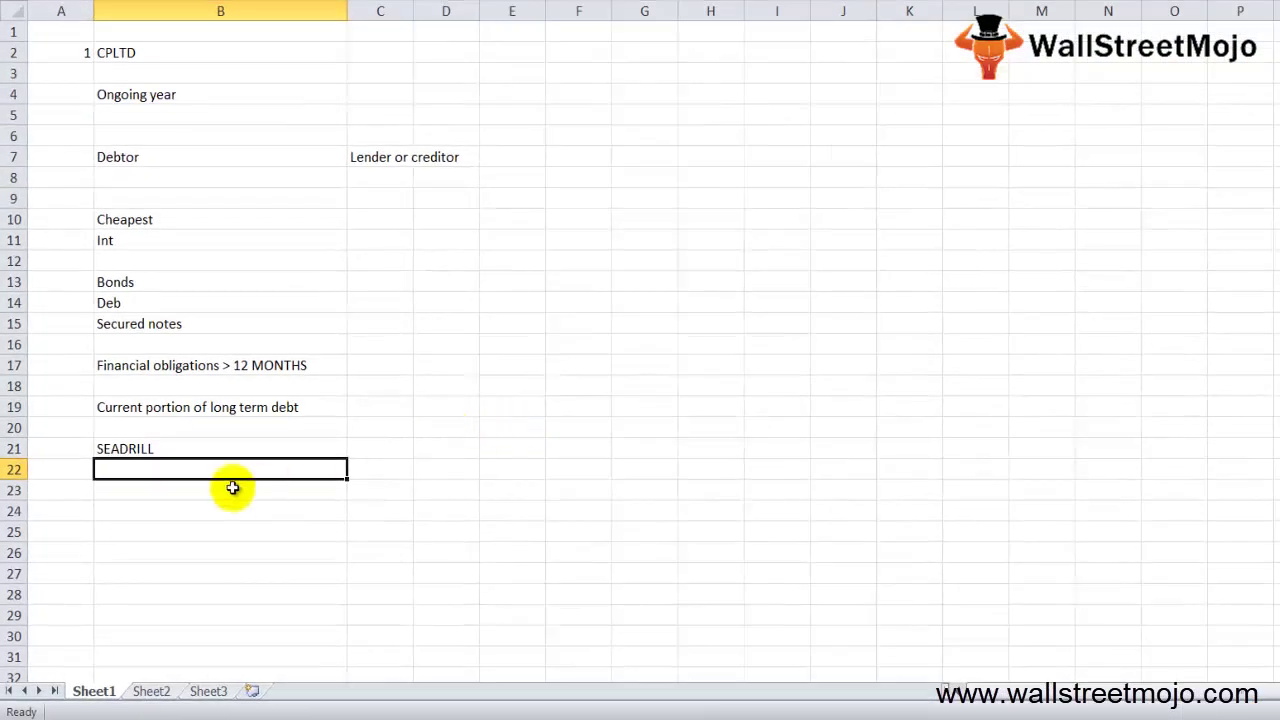
# Add Renog and Share price notes below SEADRILL
pyautogui.press('Down')
pyautogui.press('Down')
pyautogui.press('Down')
pyautogui.press('Down')
pyautogui.press('Down')
pyautogui.press('Down')
pyautogui.press('Up')
pyautogui.press('Up')
pyautogui.press('Up')
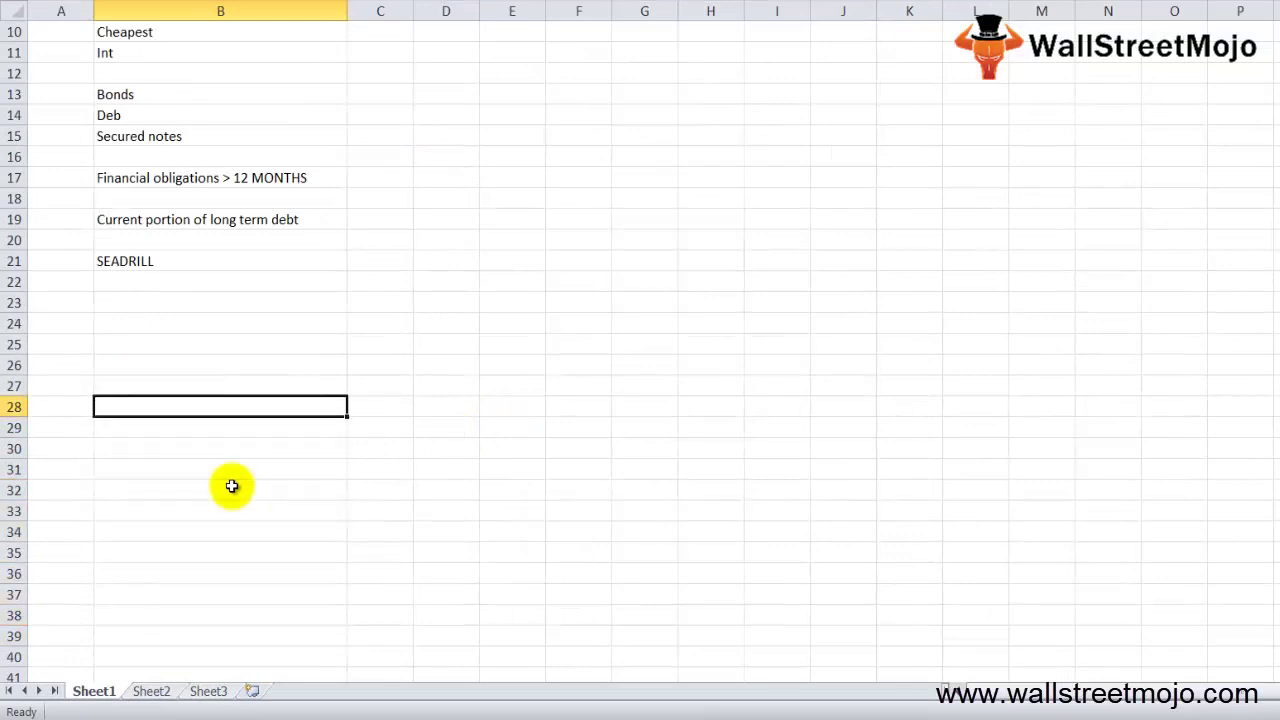
pyautogui.press('Up')
pyautogui.press('Up')
pyautogui.press('Up')
pyautogui.press('Down')
pyautogui.write('rENOg')
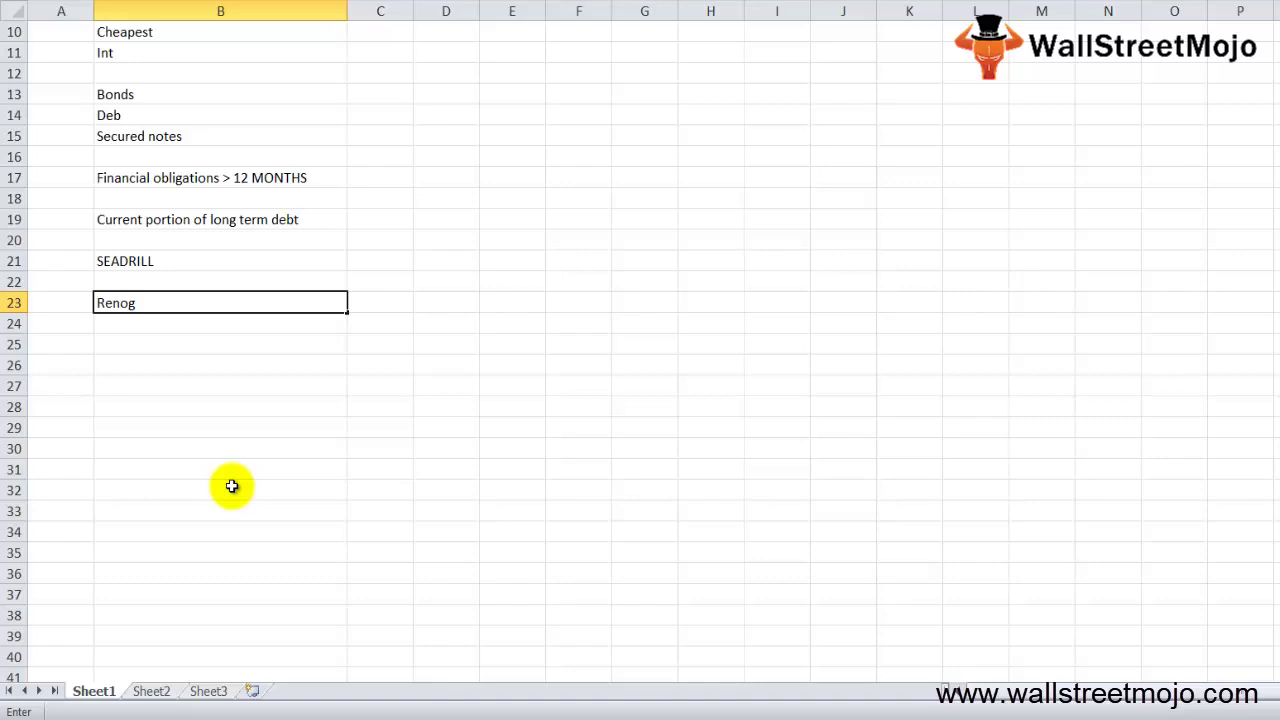
pyautogui.press('Return')
pyautogui.press('Return')
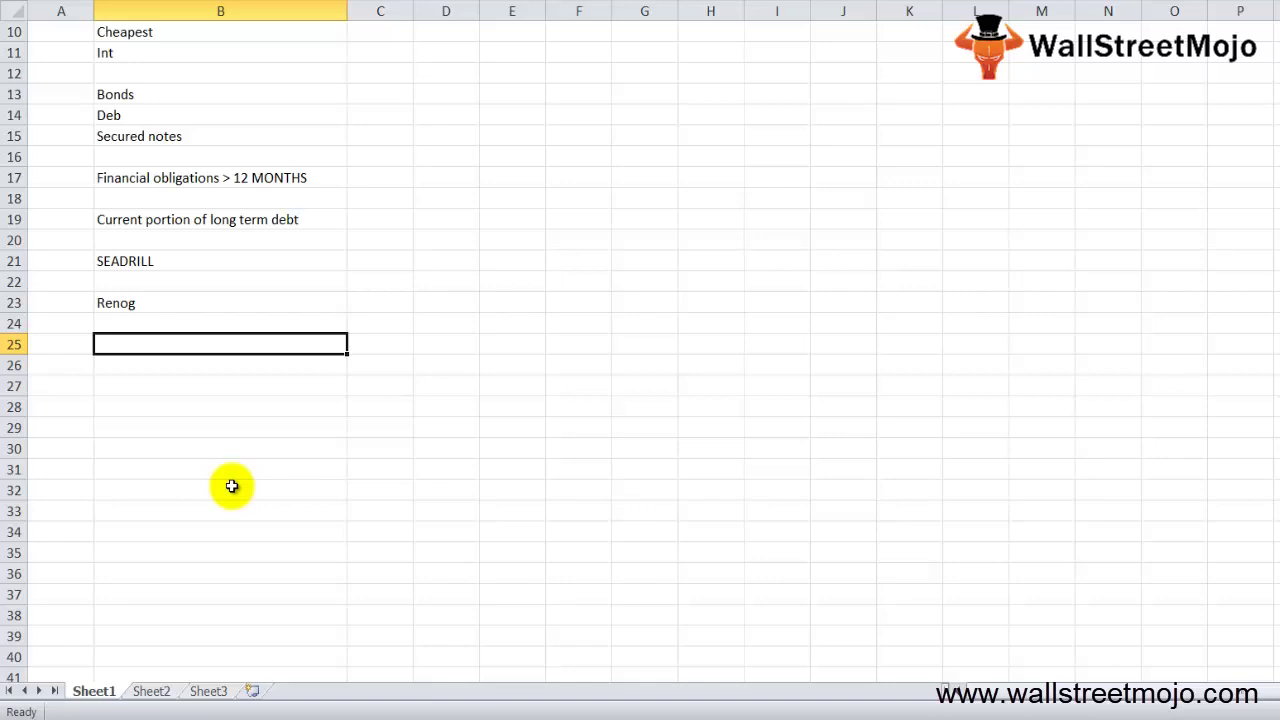
pyautogui.write('Share')
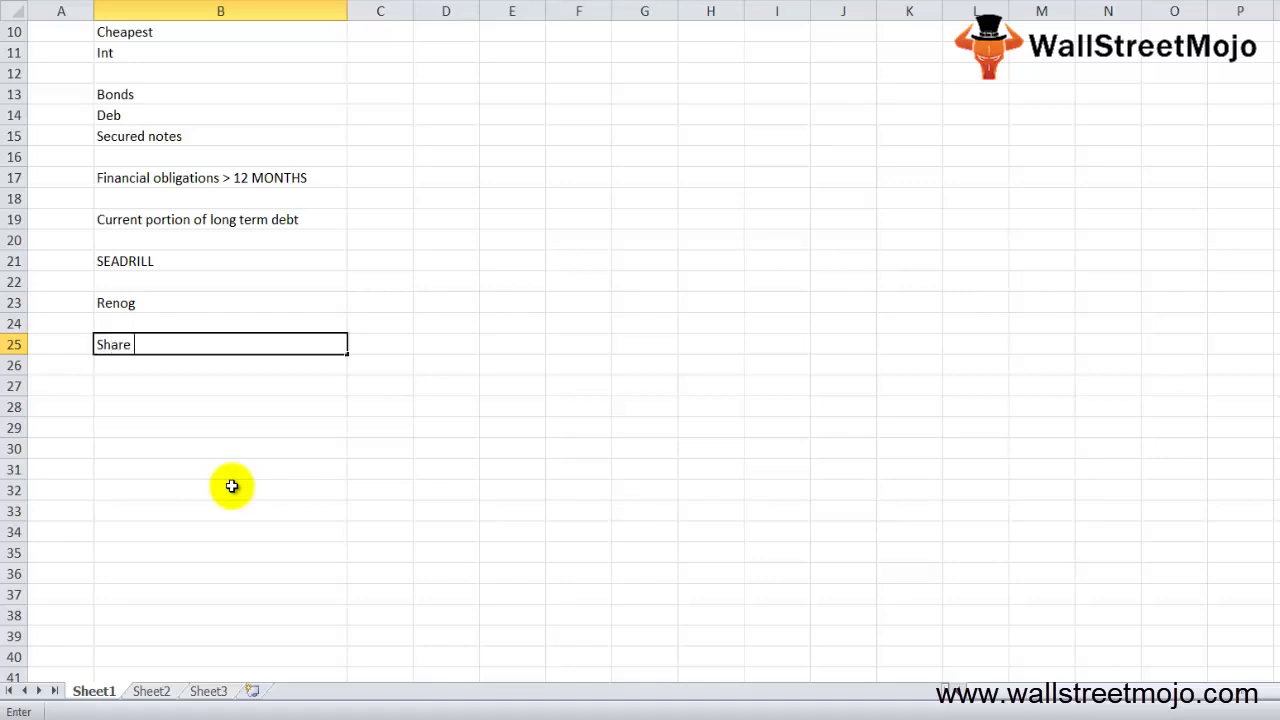
pyautogui.write(' price')
pyautogui.press('Return')
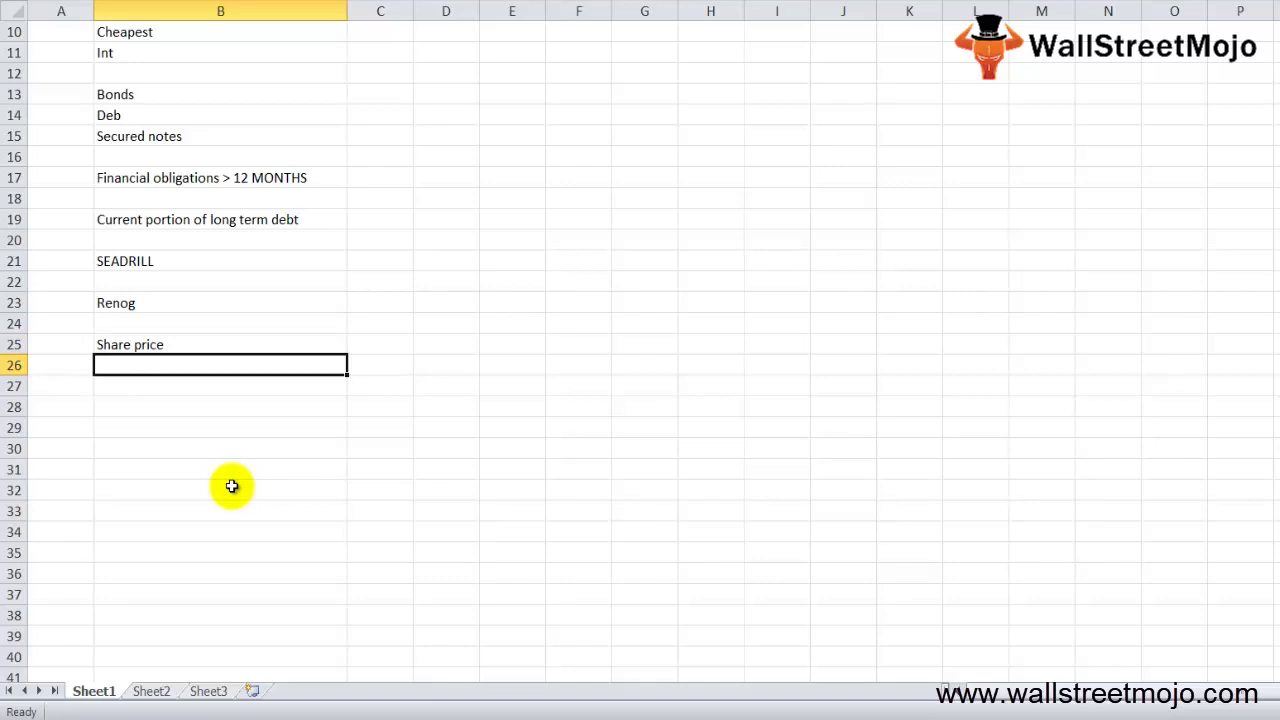
# Add 15% under Share price and the note 'Deadline at the end of april 2017'
pyautogui.write('15%')
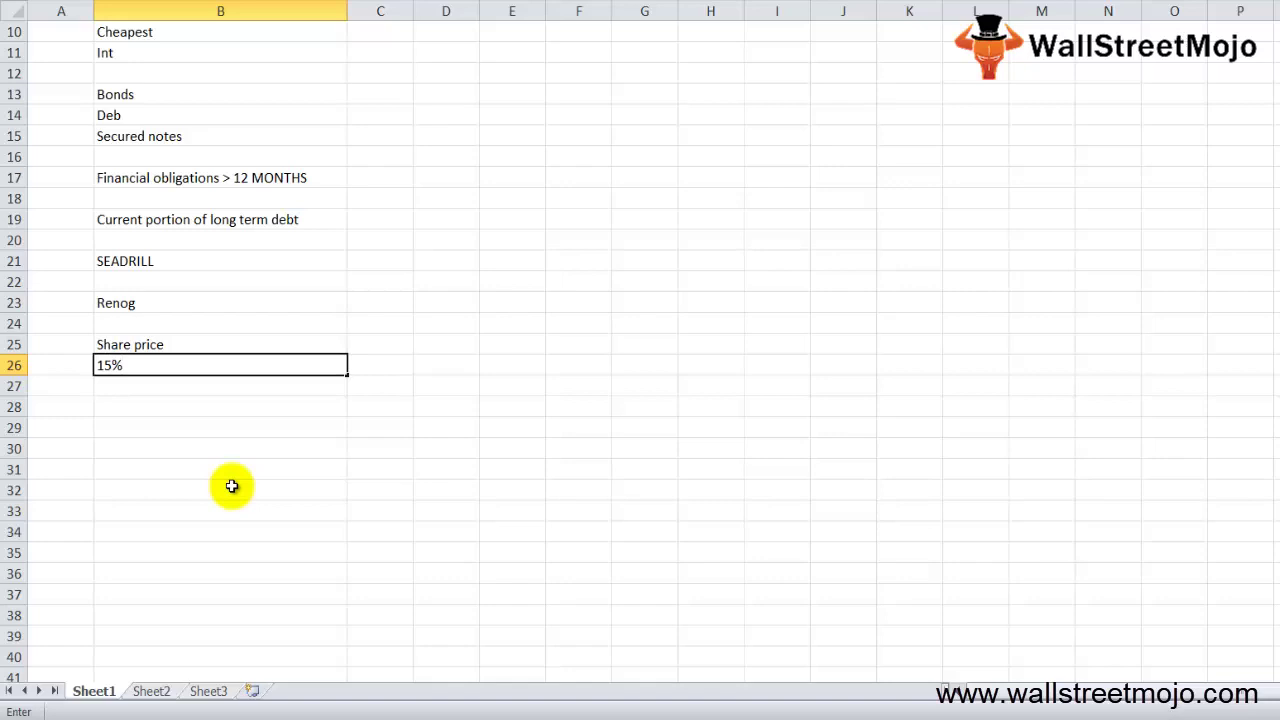
pyautogui.press('Return')
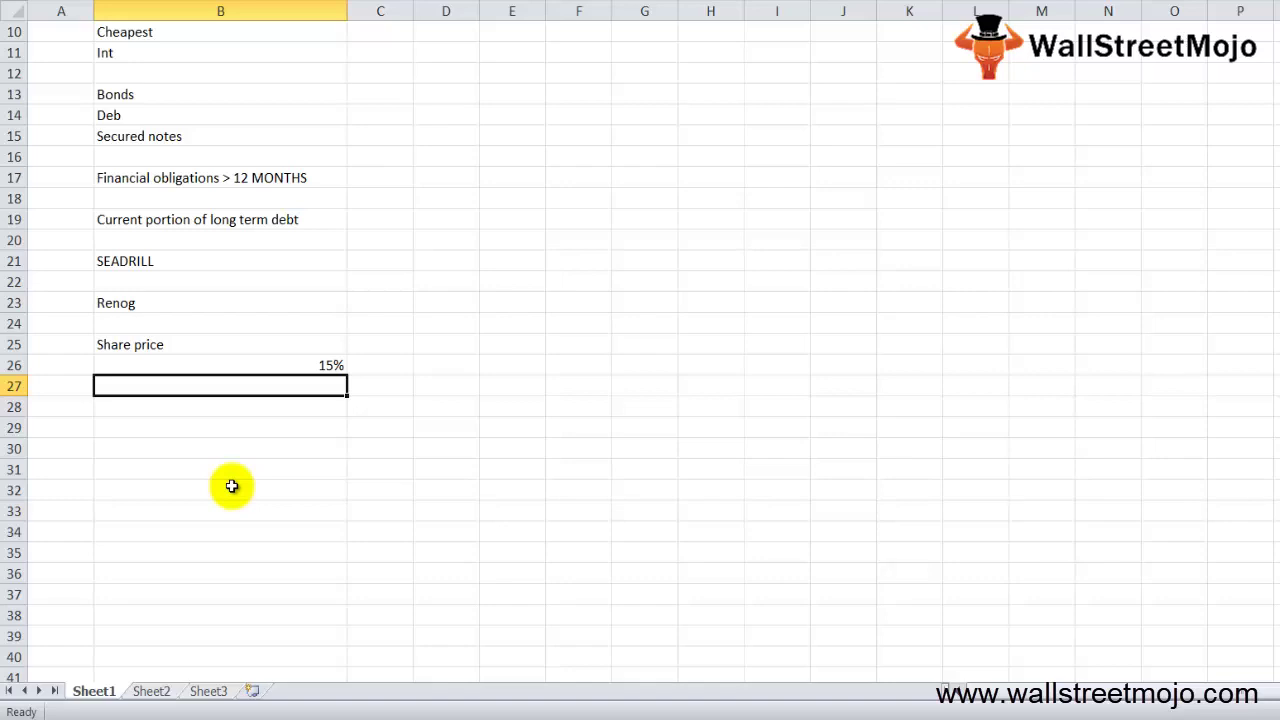
pyautogui.press('Down')
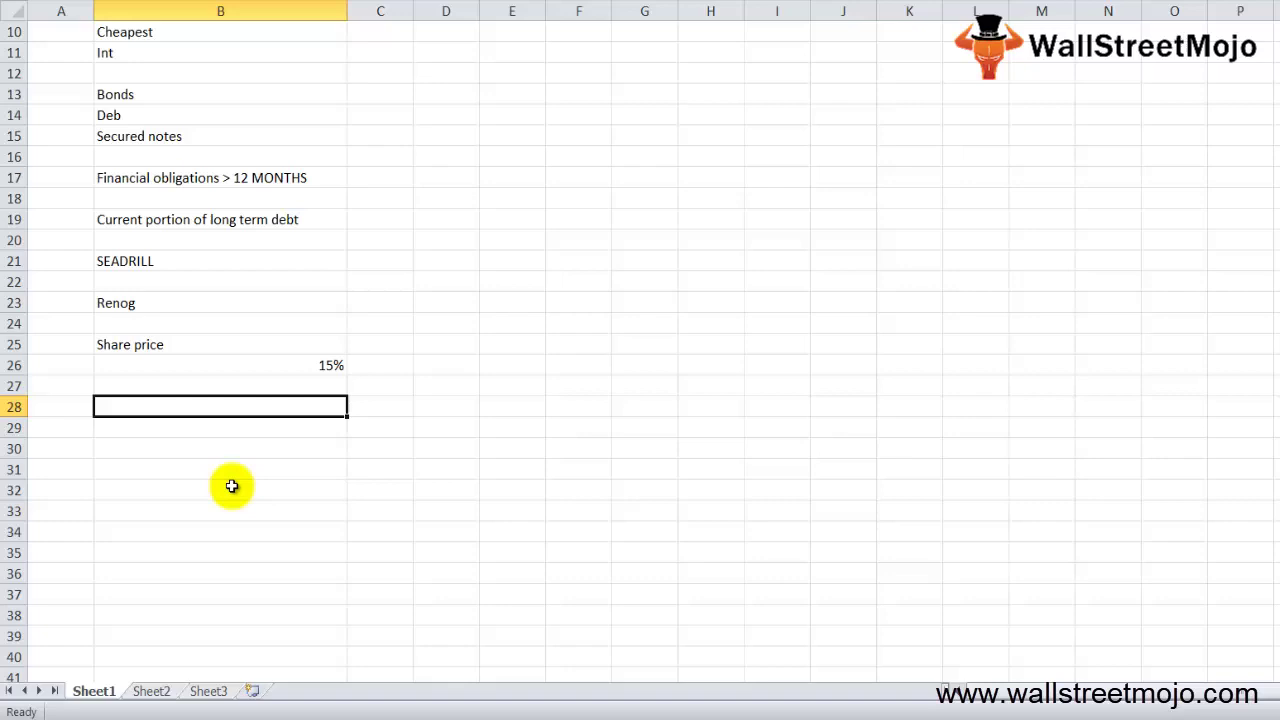
pyautogui.write('Deadline to')
pyautogui.press('BackSpace')
pyautogui.press('BackSpace')
pyautogui.press('BackSpace')
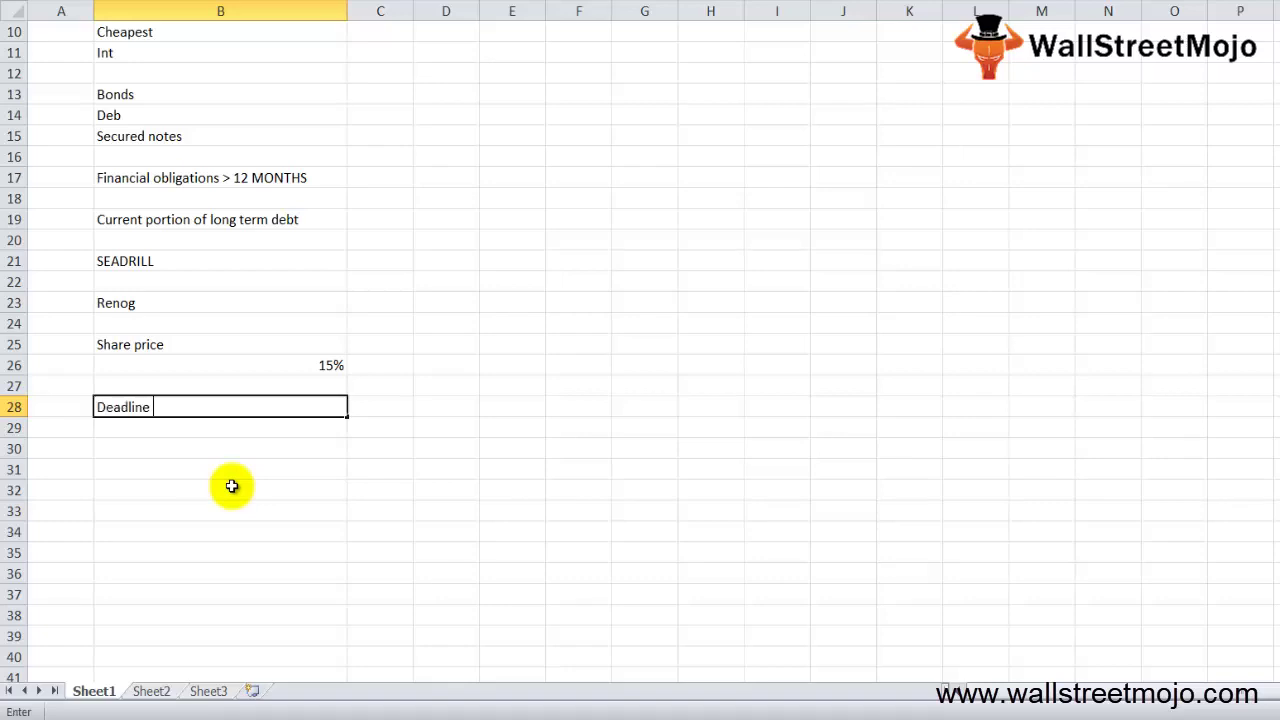
pyautogui.write('at the end of apri')
pyautogui.write('l 2017')
pyautogui.press('Return')
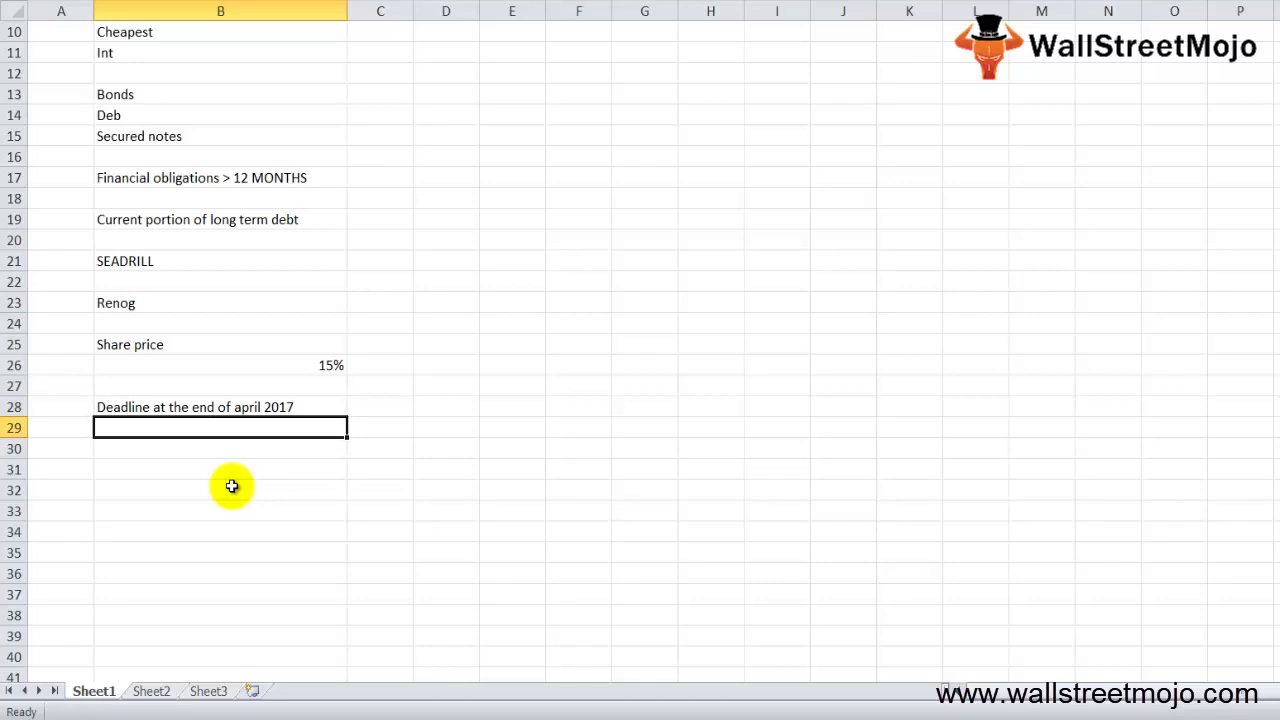
pyautogui.press('Down')
pyautogui.press('Down')
pyautogui.press('Down')
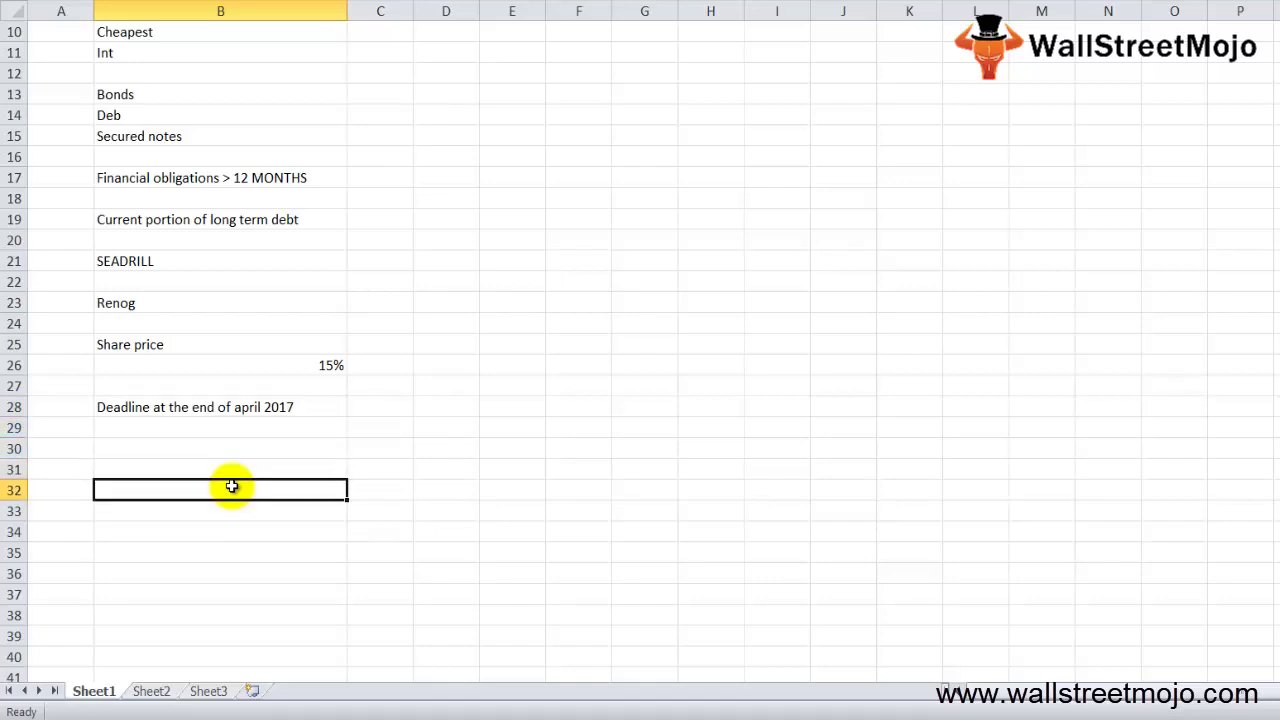
# Add the notes Historical weakness and Crude oil prices
pyautogui.write('Historica')
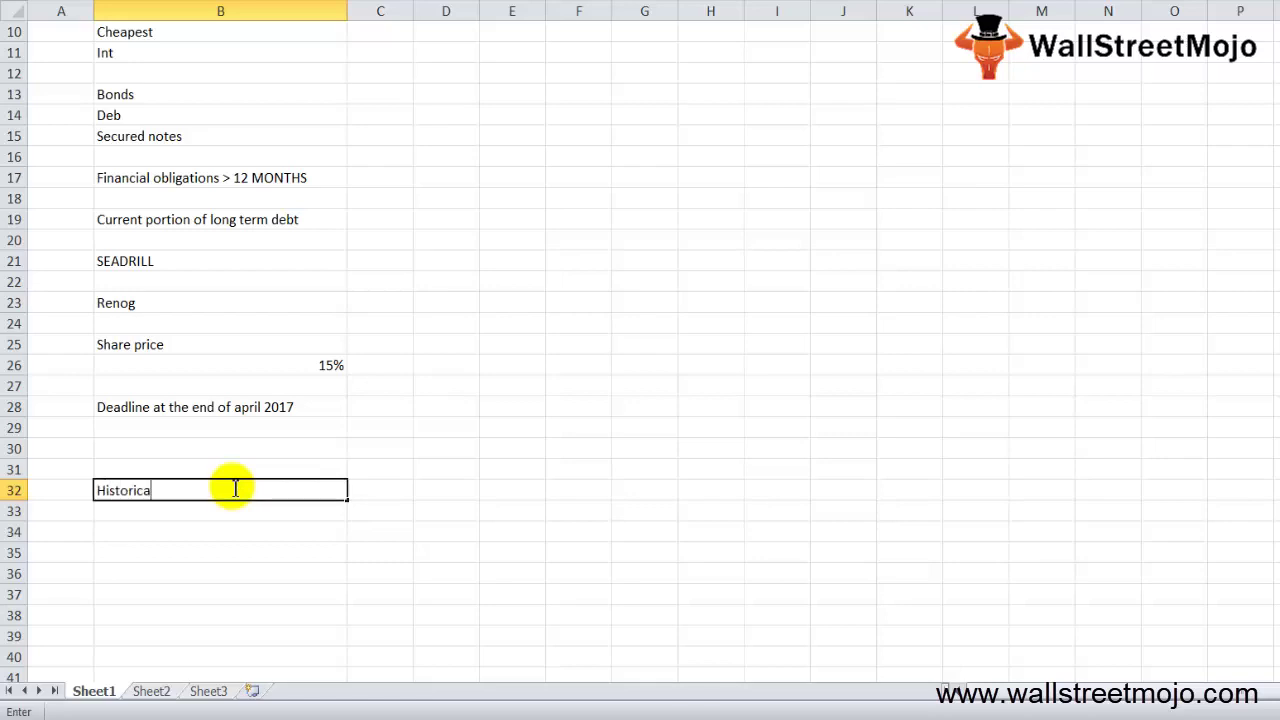
pyautogui.write('l weakness')
pyautogui.press('Return')
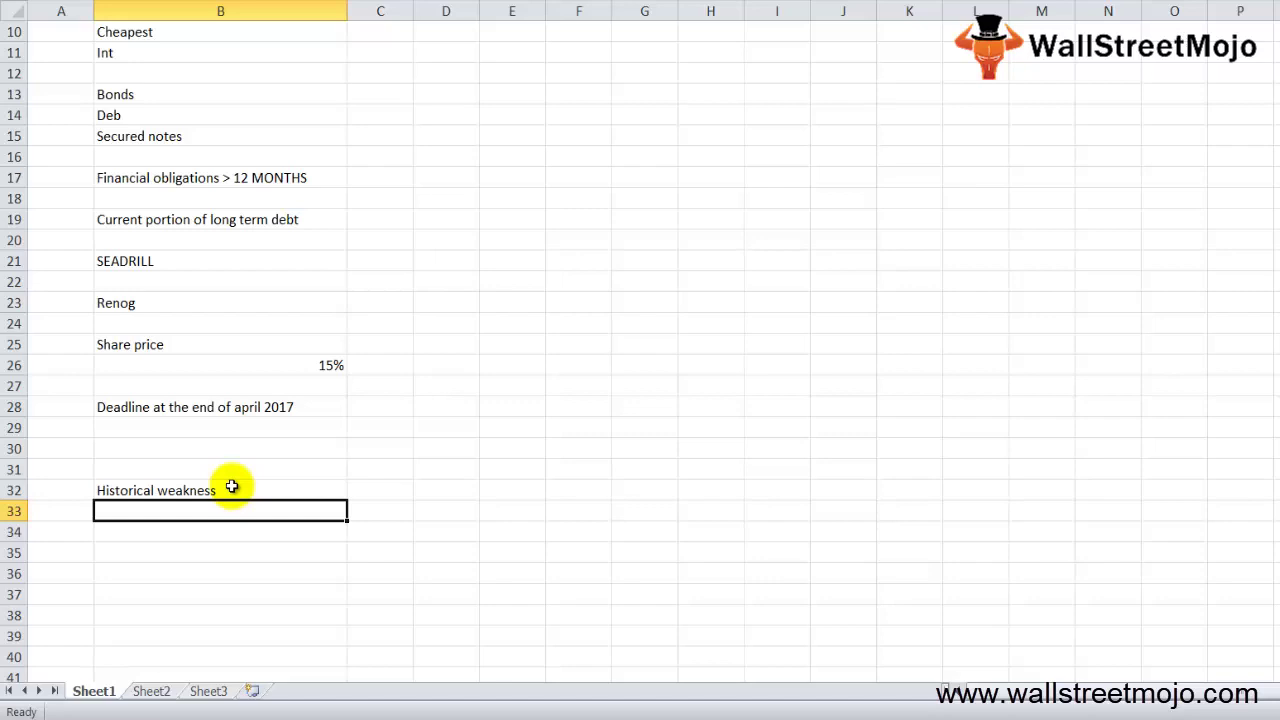
pyautogui.press('Return')
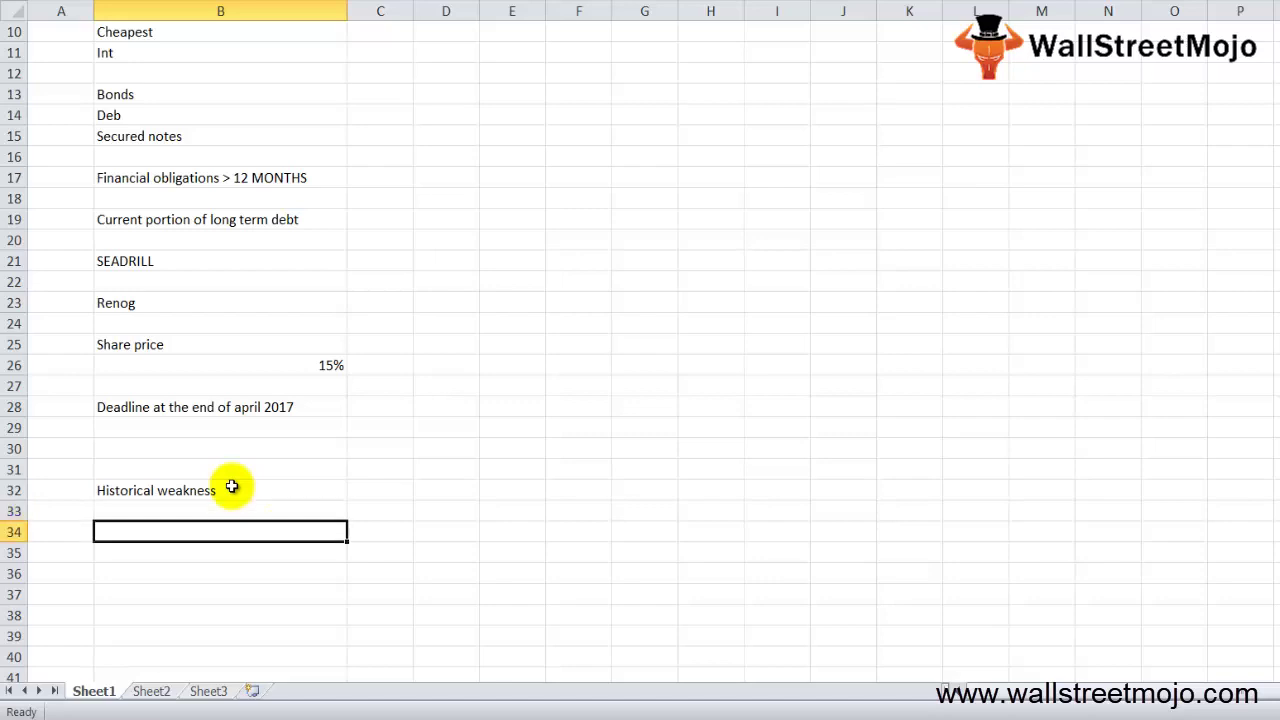
pyautogui.write('C')
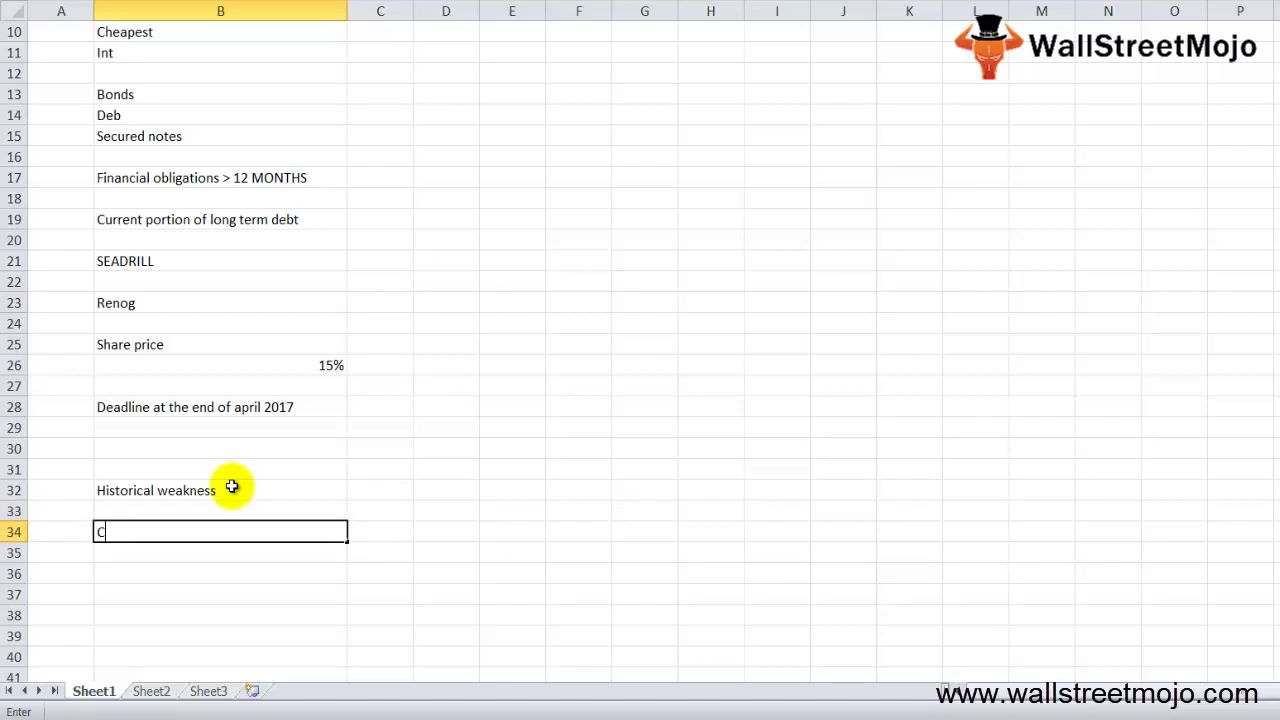
pyautogui.write('ra')
pyautogui.press('BackSpace')
pyautogui.write('ud')
pyautogui.write('e oil prices')
pyautogui.press('Return')
# Enter >50% beside Crude oil prices and $100 Per below it
pyautogui.press('Up')
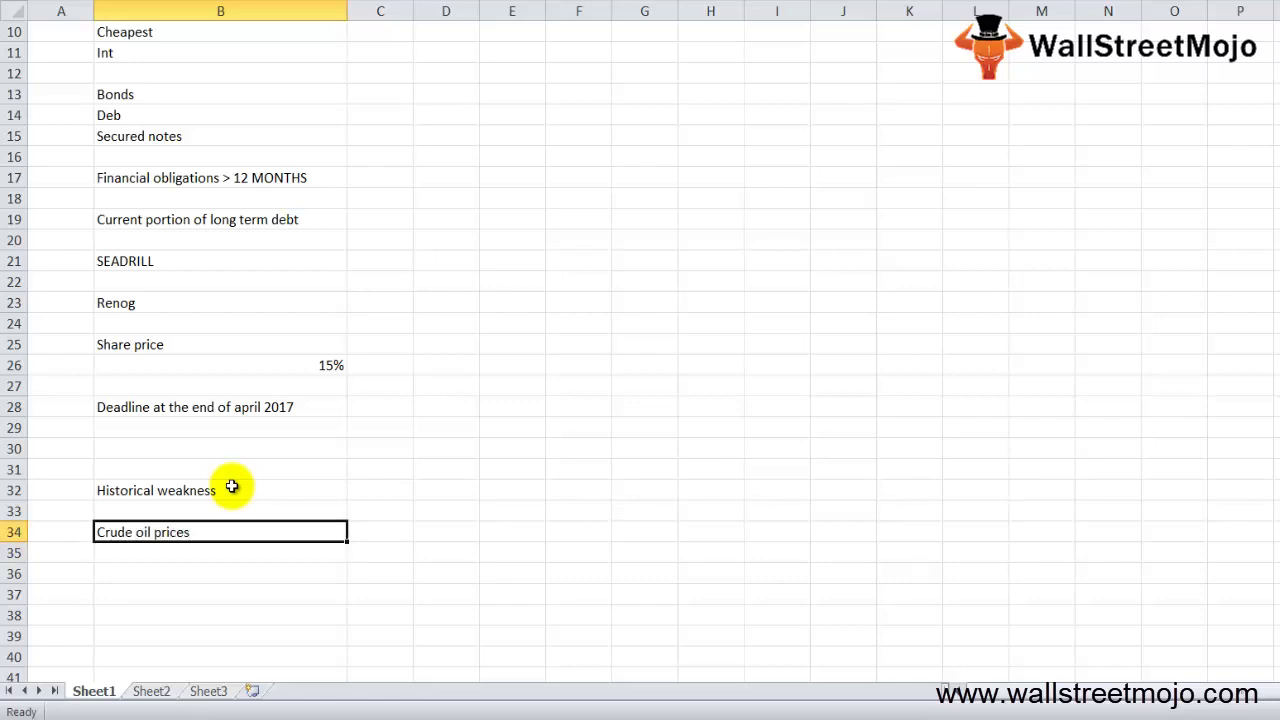
pyautogui.press('Right')
pyautogui.write('>50%')
pyautogui.press('Return')
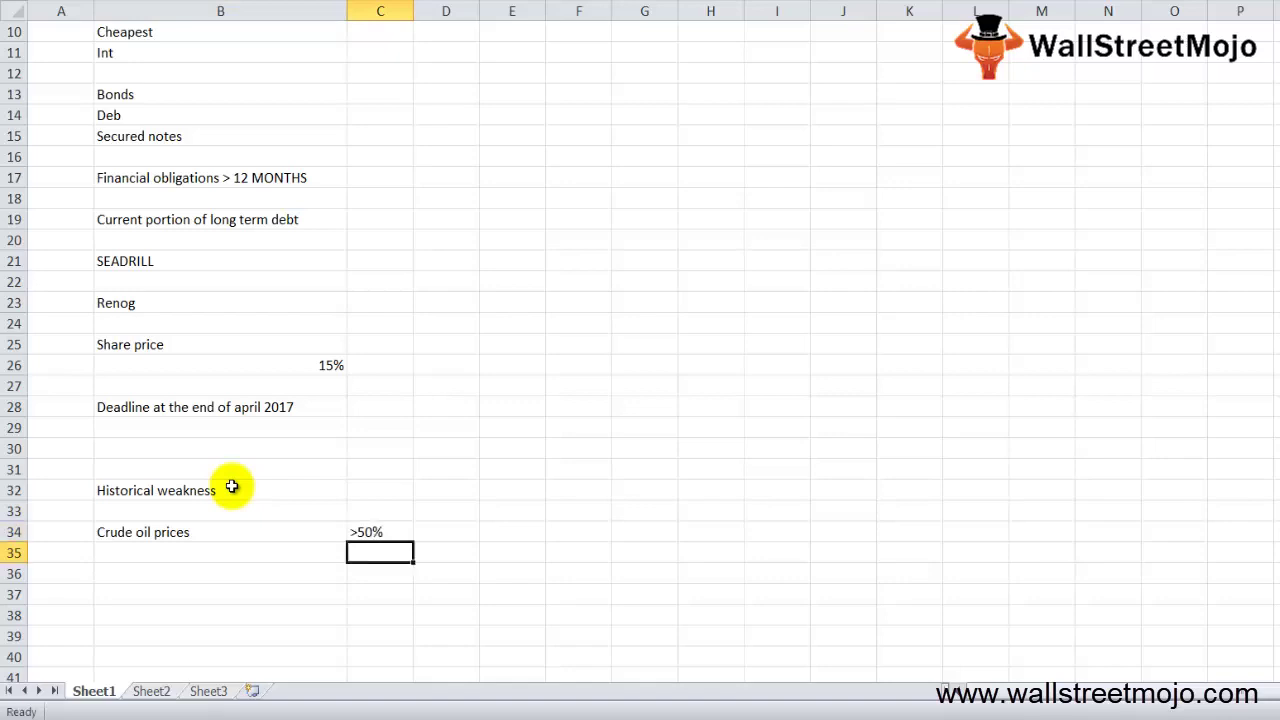
pyautogui.press('Up')
pyautogui.press('Down')
pyautogui.write('$1')
pyautogui.write('00 Per')
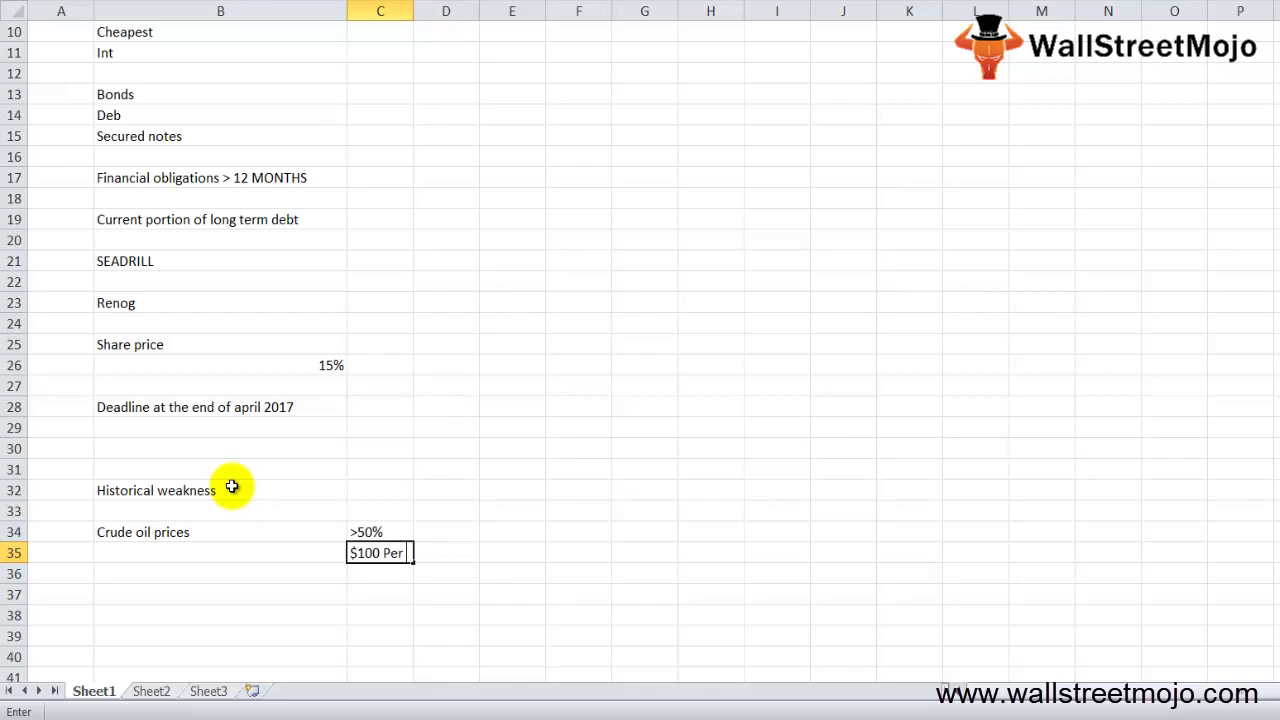
pyautogui.press('Return')
# Enter 2014 and $50 to the right of $100 Per
pyautogui.press('Up')
pyautogui.press('Right')
pyautogui.write('201')
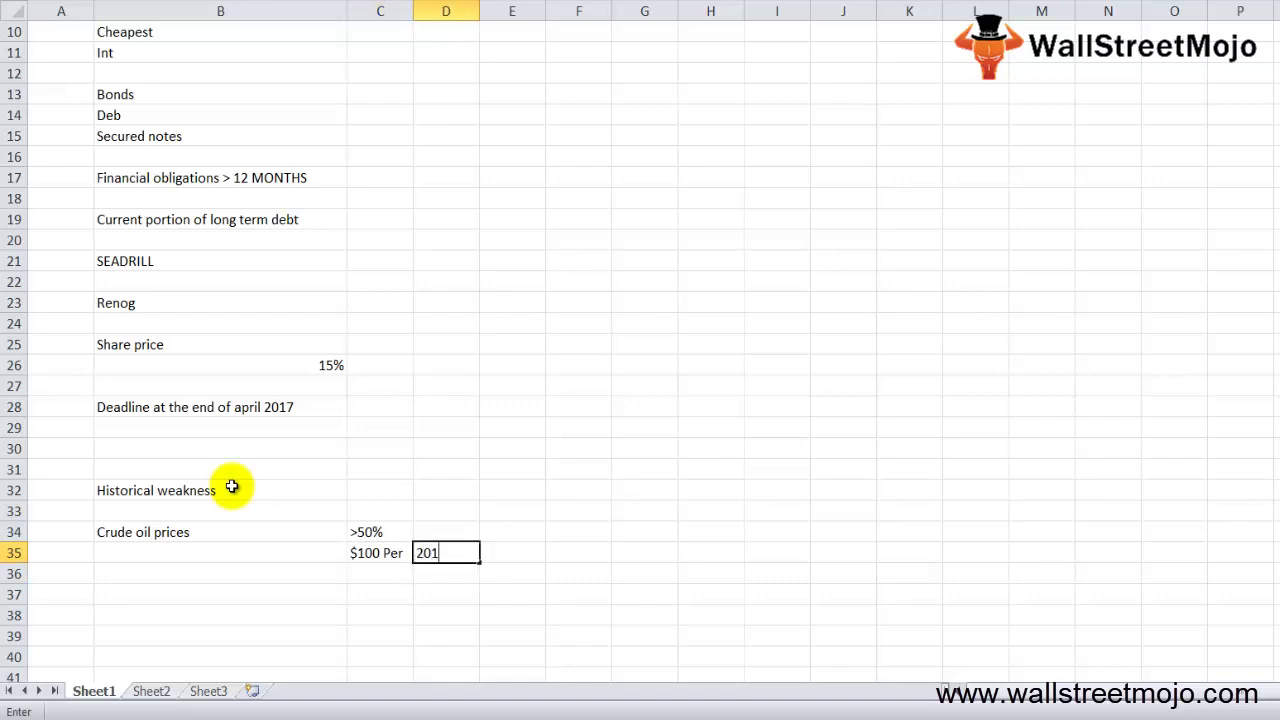
pyautogui.write('4')
pyautogui.press('Return')
pyautogui.press('Up')
pyautogui.press('Right')
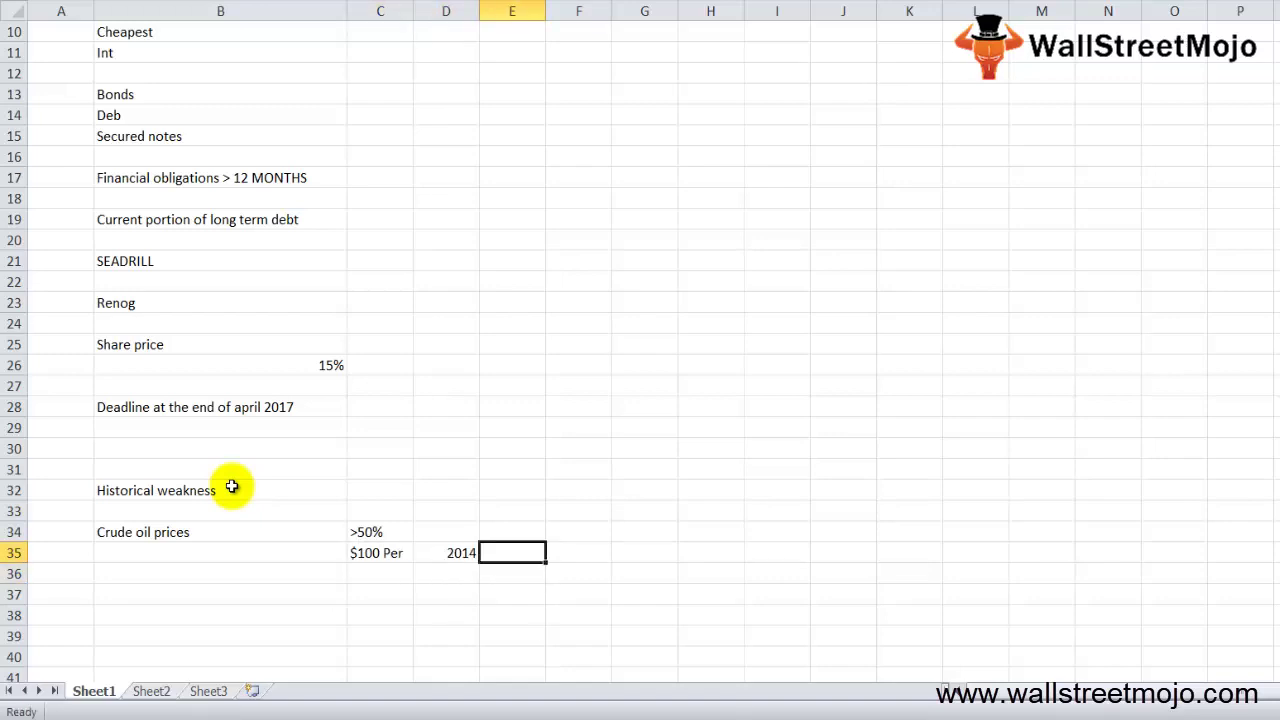
pyautogui.write('$20')
pyautogui.press('BackSpace')
pyautogui.write('20')
pyautogui.press('BackSpace')
pyautogui.press('BackSpace')
pyautogui.press('BackSpace')
pyautogui.write('50')
# Confirm the $50 figure and select the notes from Share price to $50
pyautogui.click(269, 424)
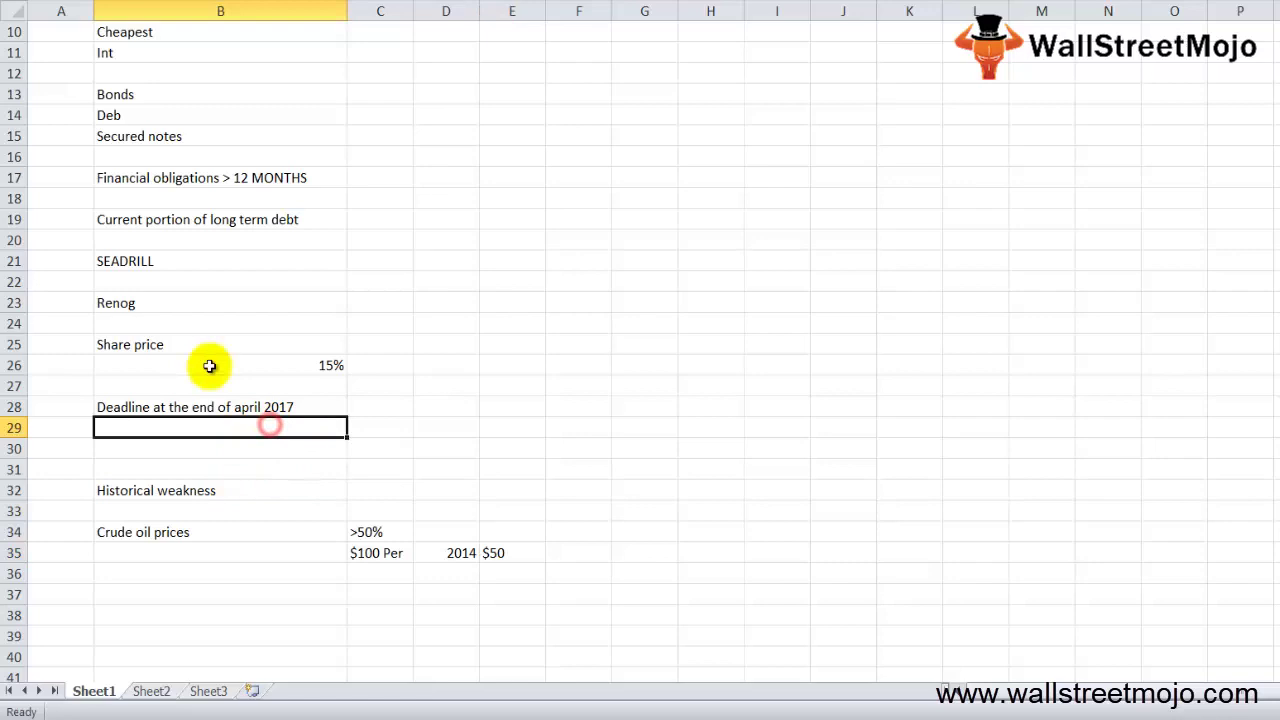
pyautogui.moveTo(100, 345); pyautogui.dragTo(599, 561)
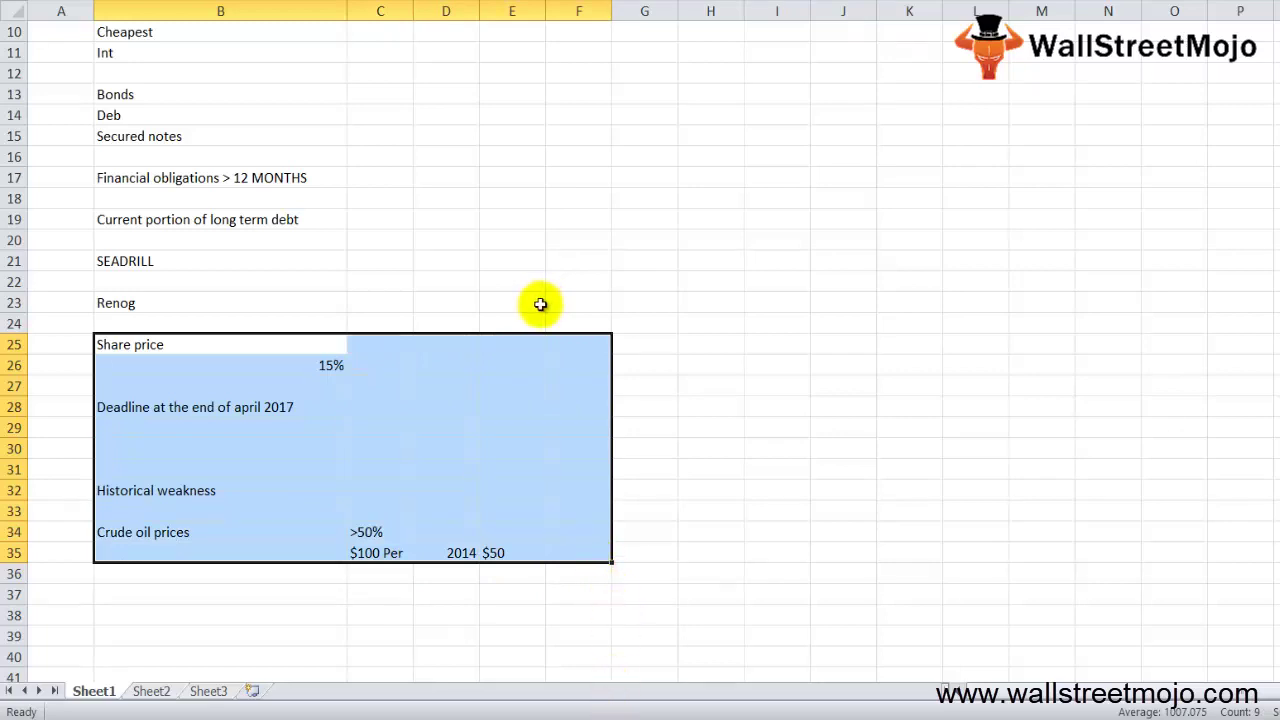
pyautogui.press('Down')
pyautogui.press('Down')
pyautogui.press('Down')
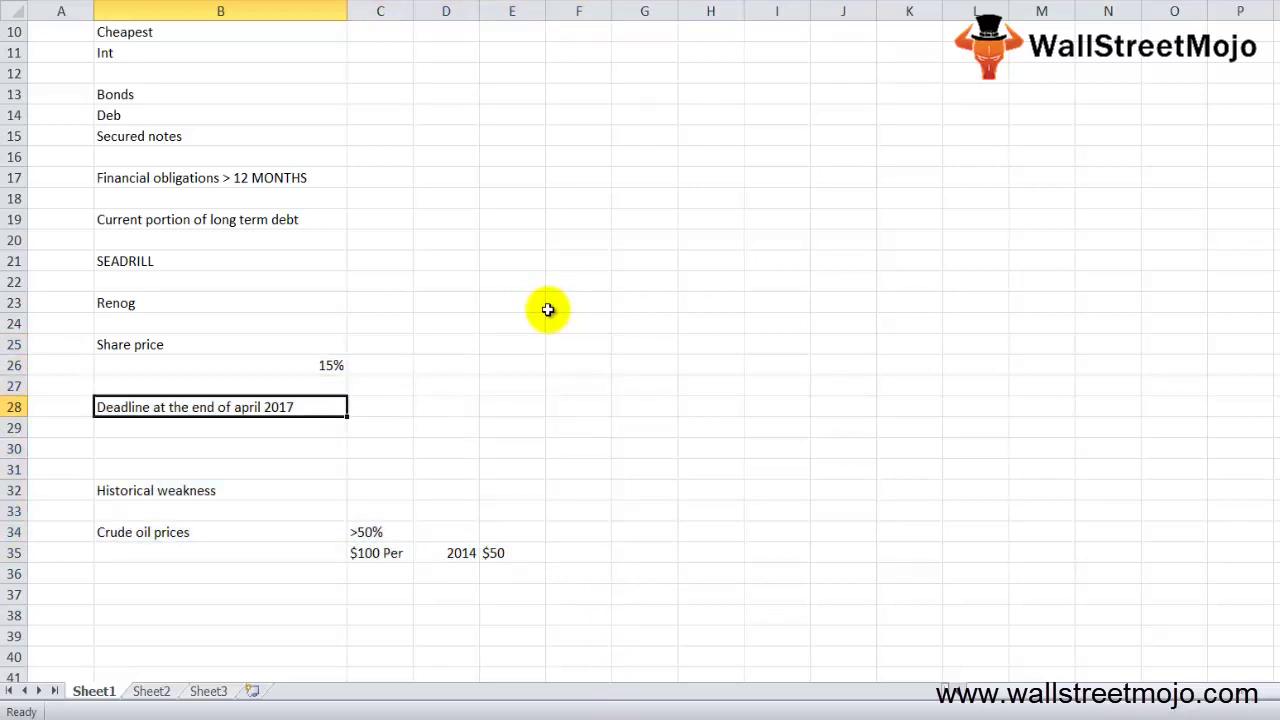
pyautogui.press('Down')
pyautogui.press('Down')
pyautogui.press('Down')
pyautogui.press('Down')
pyautogui.press('Down')
pyautogui.press('Down')
pyautogui.press('Up')
pyautogui.press('Up')
pyautogui.press('Up')
pyautogui.press('Up')
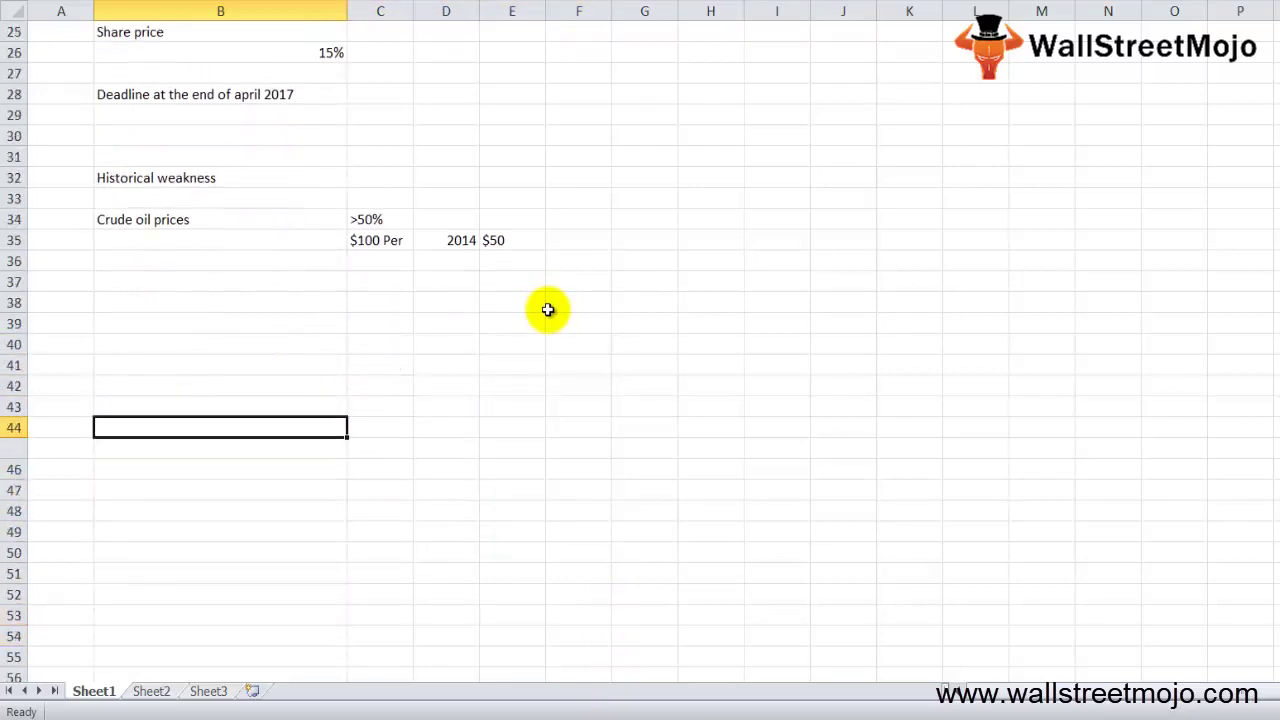
# Start the ratio list with 1 Current Ratio
pyautogui.press('Up')
pyautogui.press('Up')
pyautogui.press('Up')
pyautogui.press('Left')
pyautogui.write('1')
pyautogui.press('Return')
pyautogui.press('Up')
pyautogui.press('Right')
pyautogui.write('C')
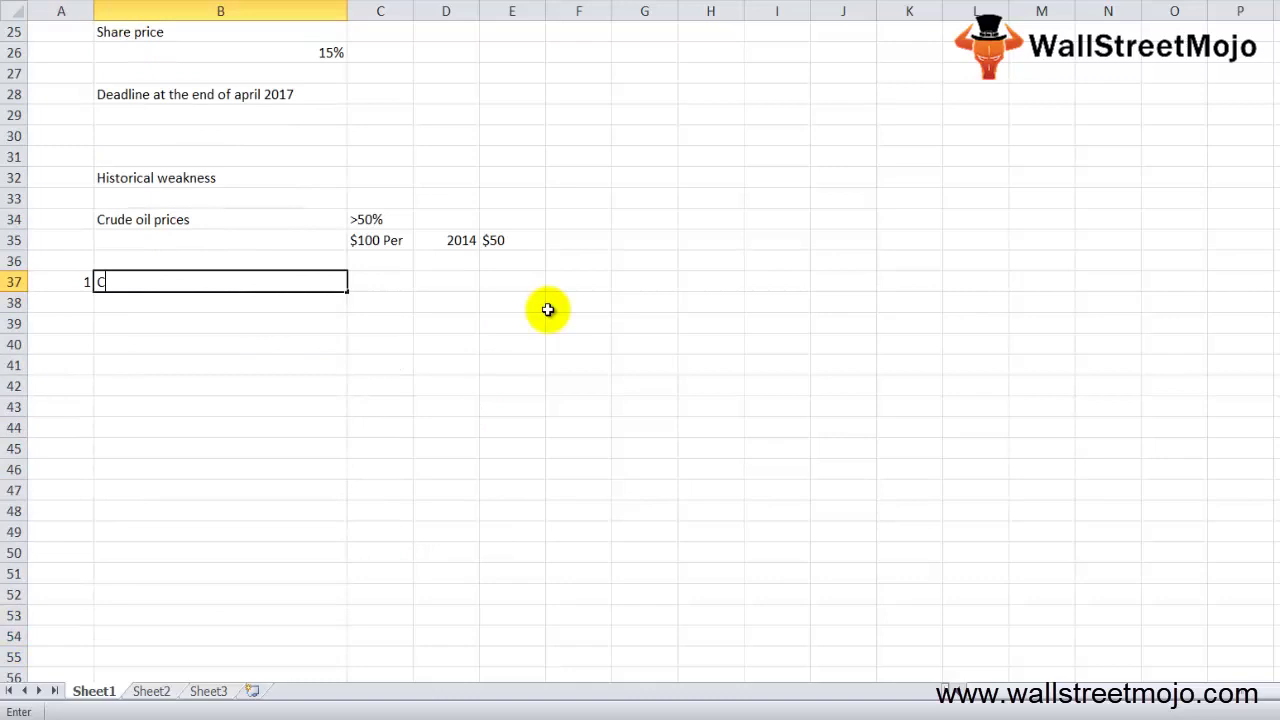
pyautogui.write('urrent Ratio')
pyautogui.press('Return')
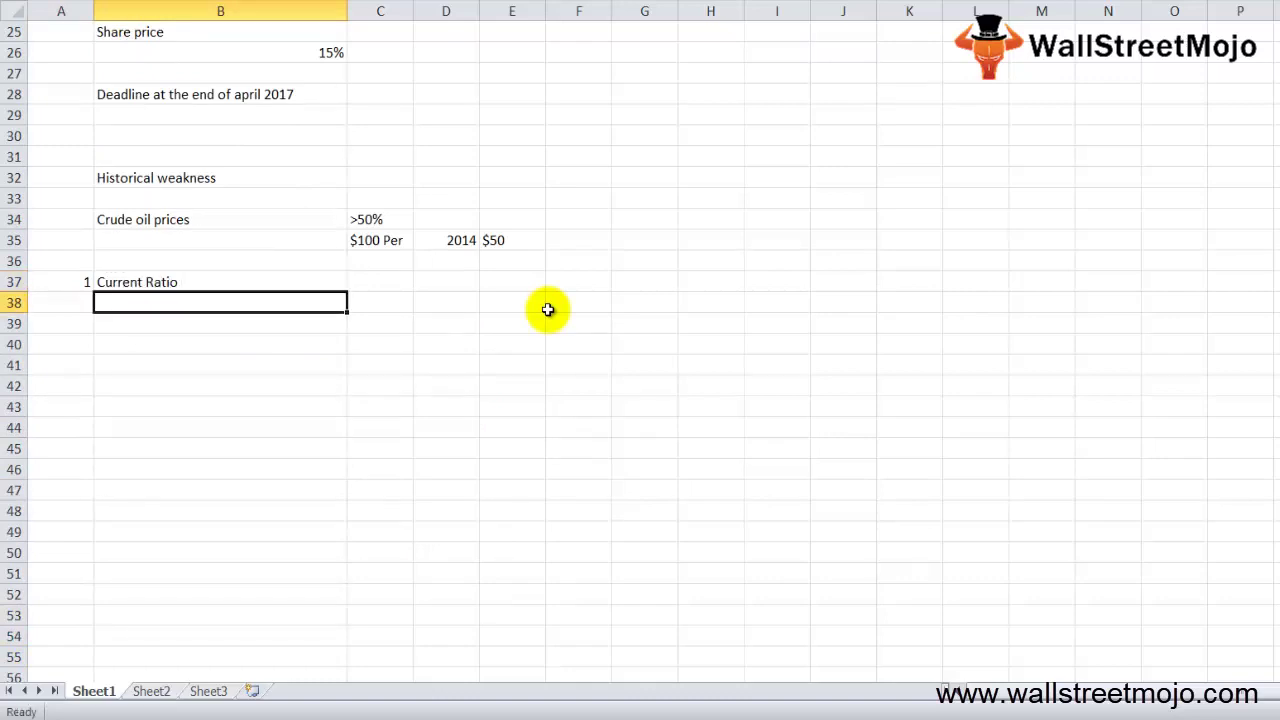
# Add item 2 Debt equity ratio to the list
pyautogui.press('Right')
pyautogui.press('Down')
pyautogui.press('Left')
pyautogui.press('Left')
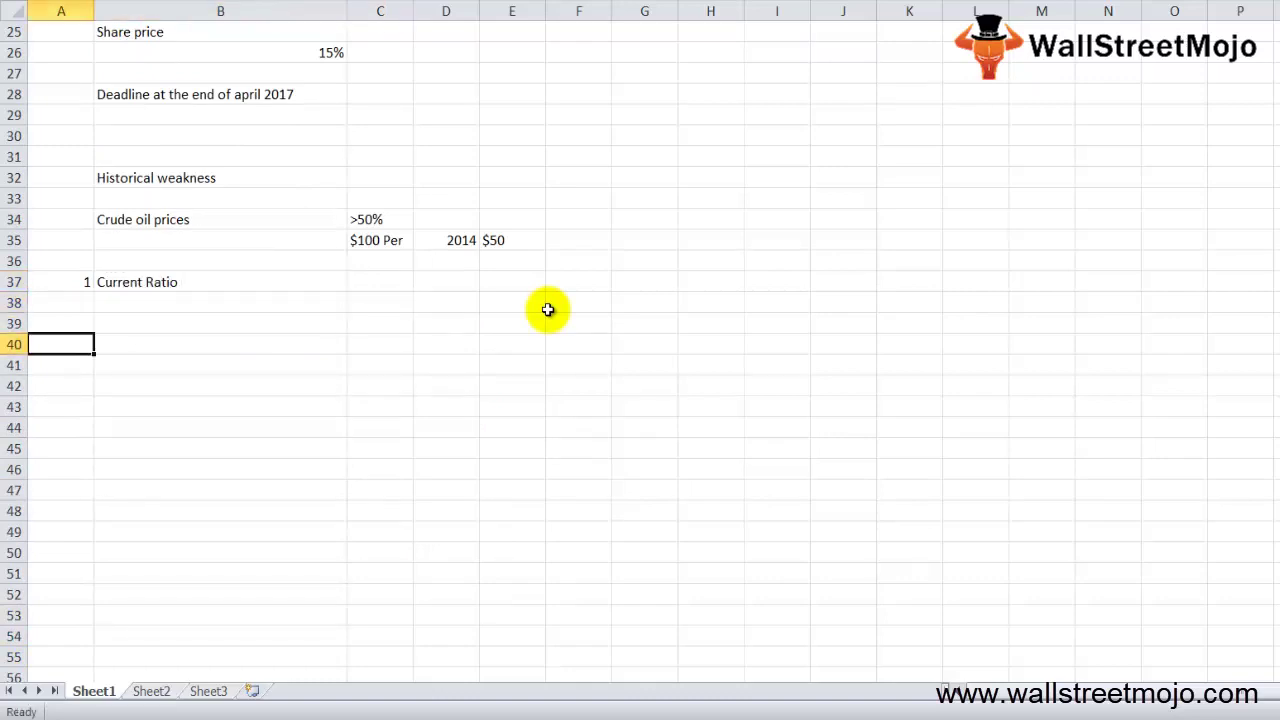
pyautogui.write('2')
pyautogui.press('Return')
pyautogui.press('Up')
pyautogui.press('Right')
pyautogui.write('Debt equit')
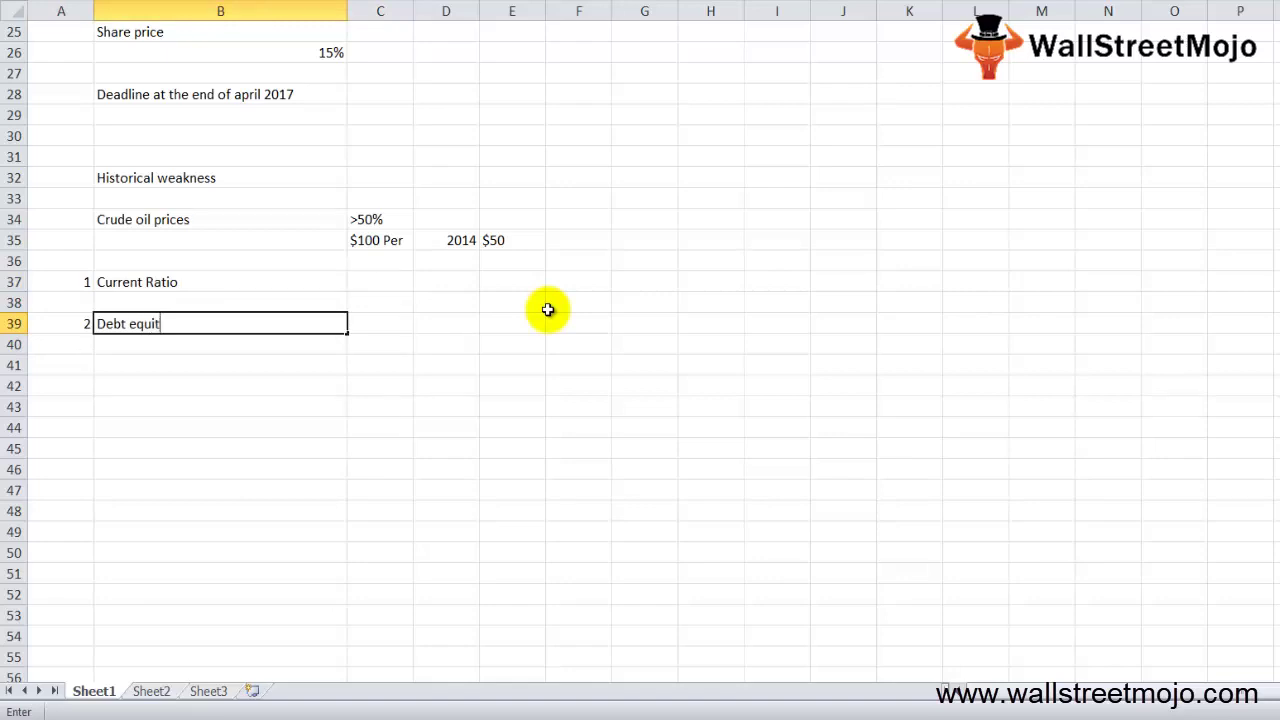
pyautogui.write('y ratio')
pyautogui.press('Down')
pyautogui.press('Down')
# Add item 3 Liquidity and leave a gap below the list
pyautogui.press('Left')
pyautogui.write('3')
pyautogui.hotkey('ctrl', 'Return')
pyautogui.press('Right')
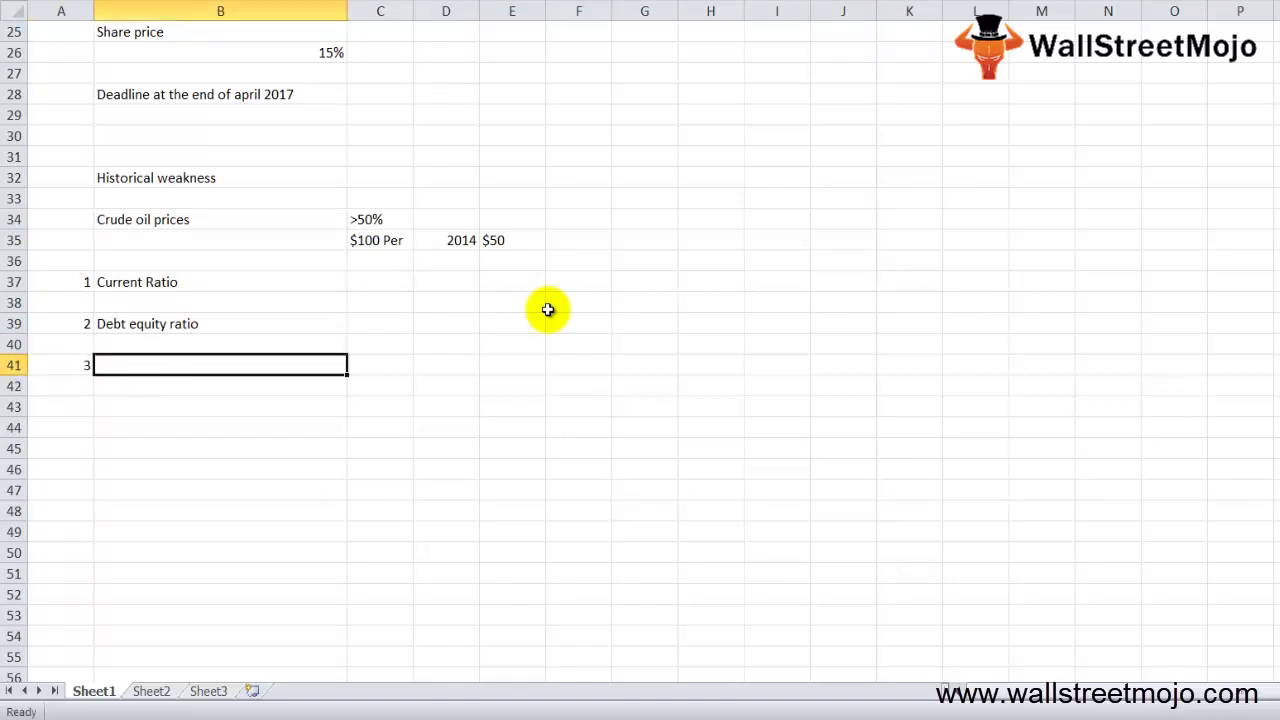
pyautogui.write('Liquidity')
pyautogui.press('Return')
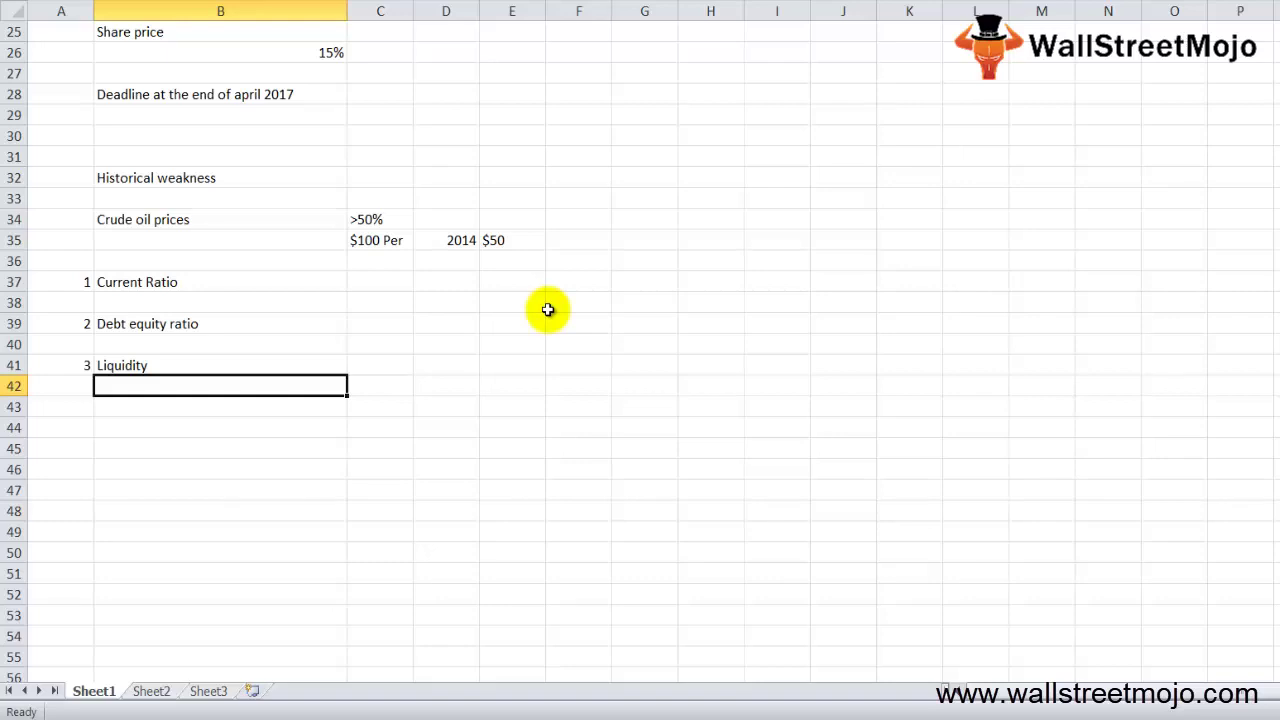
pyautogui.press('Down')
pyautogui.press('Down')
pyautogui.press('Down')
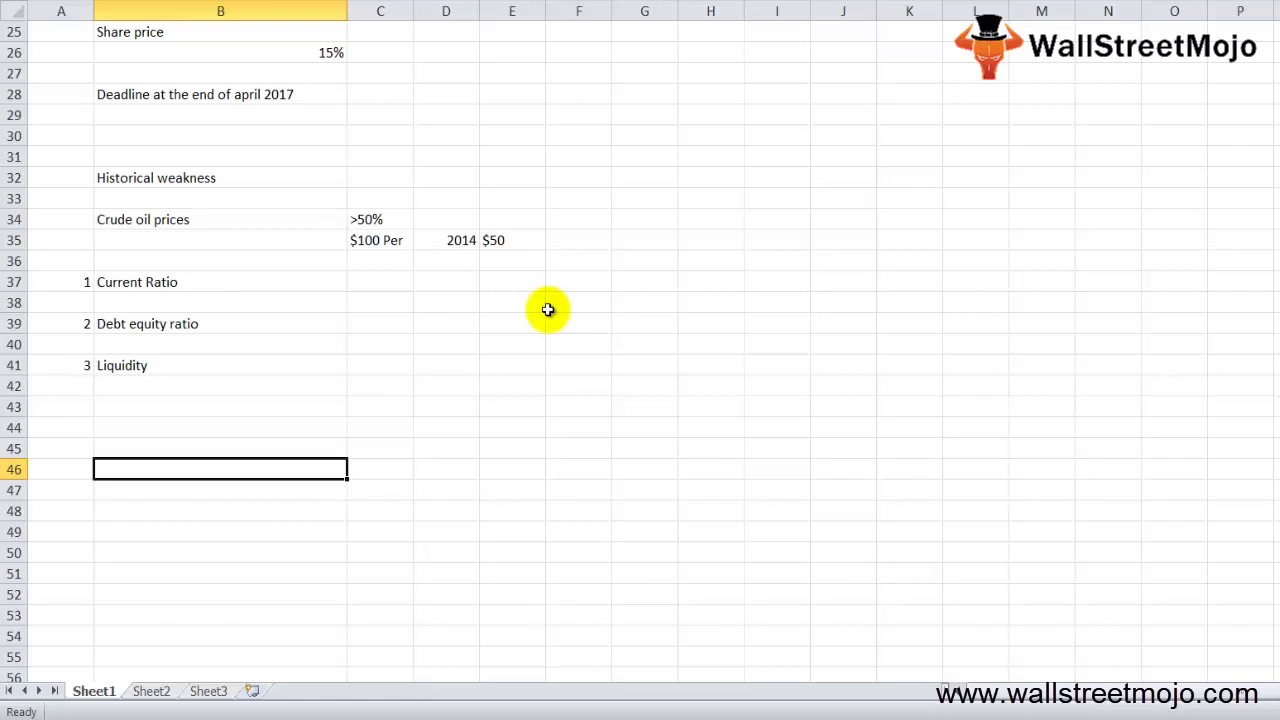
pyautogui.press('Down')
pyautogui.press('Down')
# Enter the label 'FL' in cell B46 beneath the ratio list
pyautogui.press('Up')
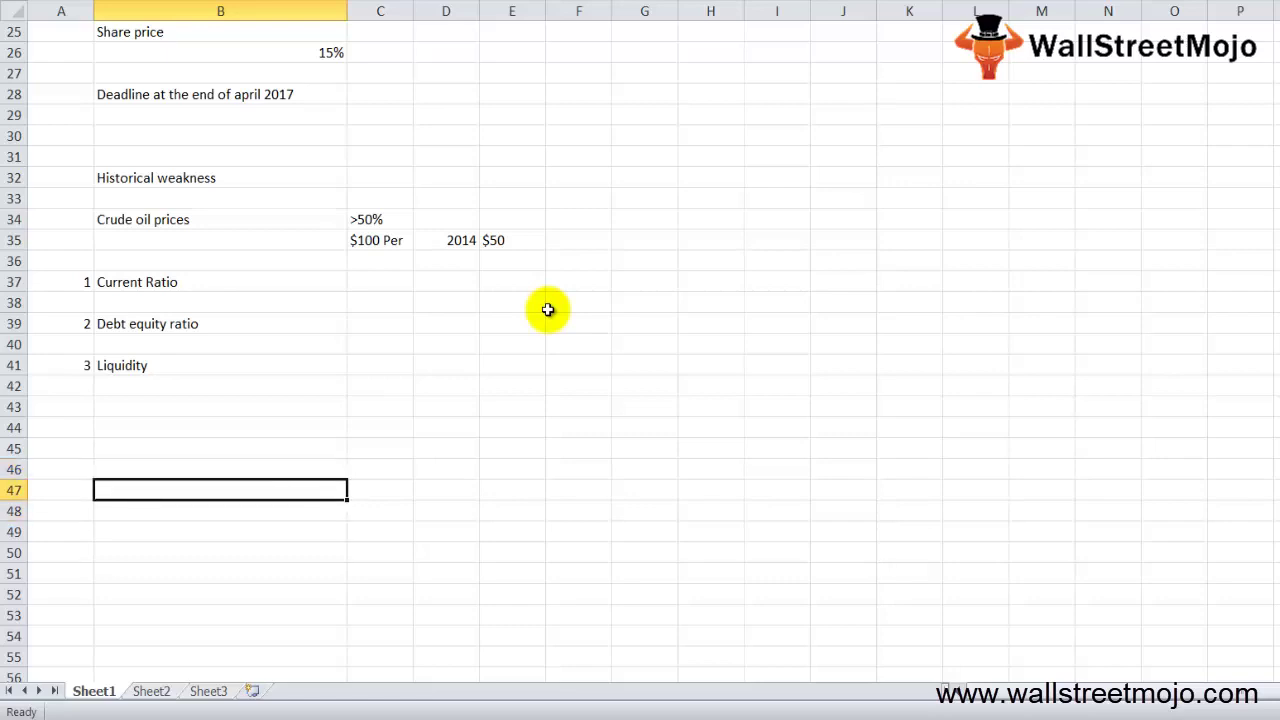
pyautogui.press('Up')
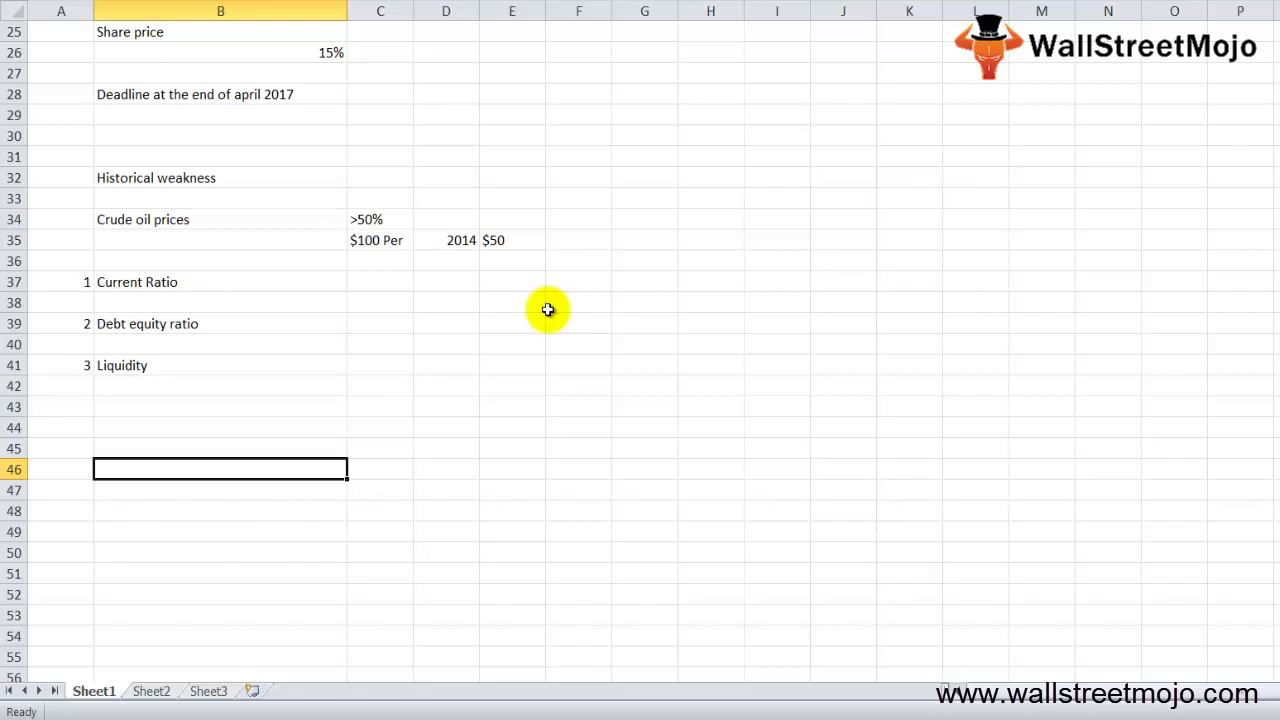
pyautogui.write('FL')
pyautogui.press('Return')
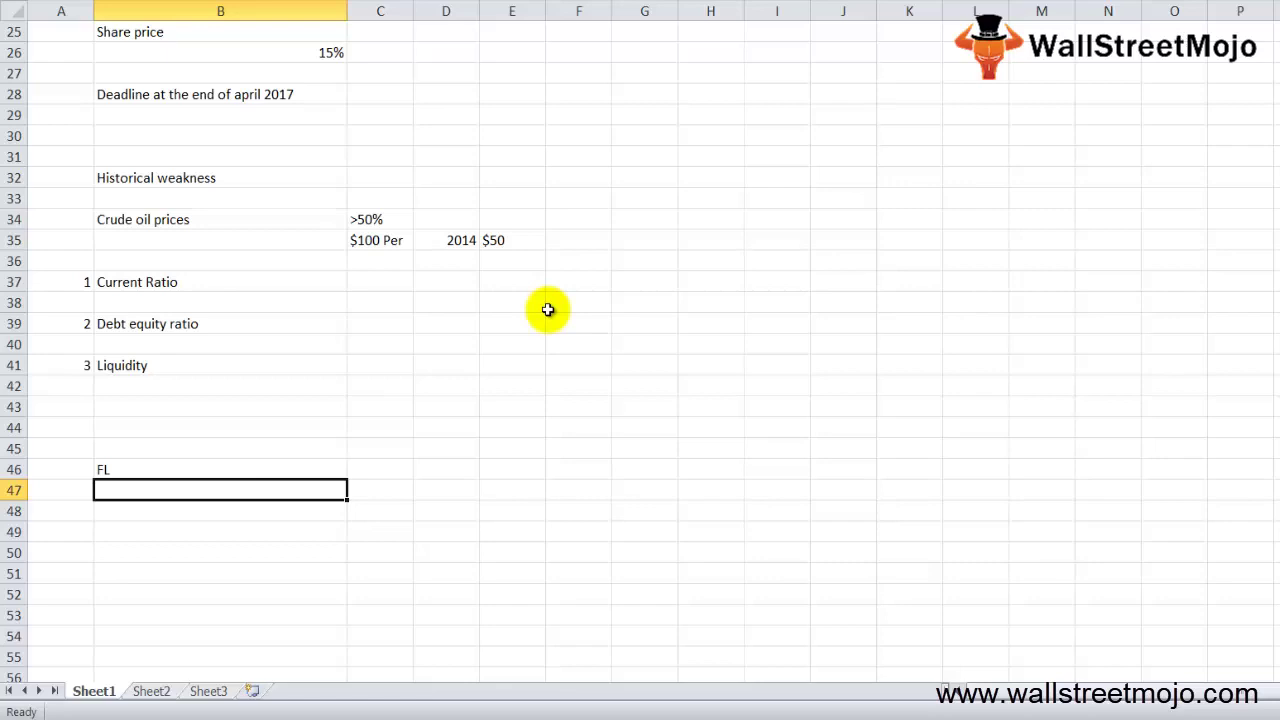
# Enter 'Loans > Cost of loan debt' in B47, correcting typos along the way
pyautogui.write('Loan')
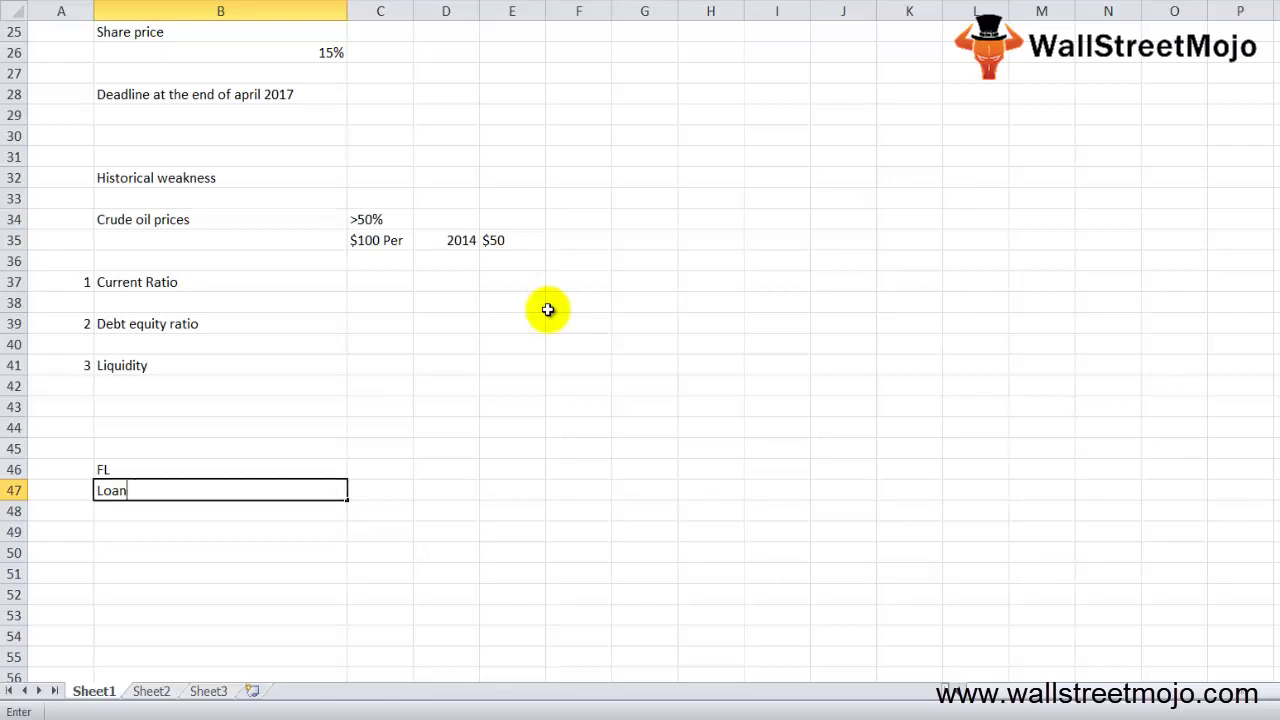
pyautogui.write('s >')
pyautogui.write(' Cost')
pyautogui.write(' off')
pyautogui.press('BackSpace')
pyautogui.write('lo')
pyautogui.press('BackSpace')
pyautogui.write('a')
pyautogui.press('BackSpace')
pyautogui.write('odn or')
pyautogui.press('BackSpace')
pyautogui.press('BackSpace')
pyautogui.press('BackSpace')
pyautogui.write('an debt')
pyautogui.press('Return')
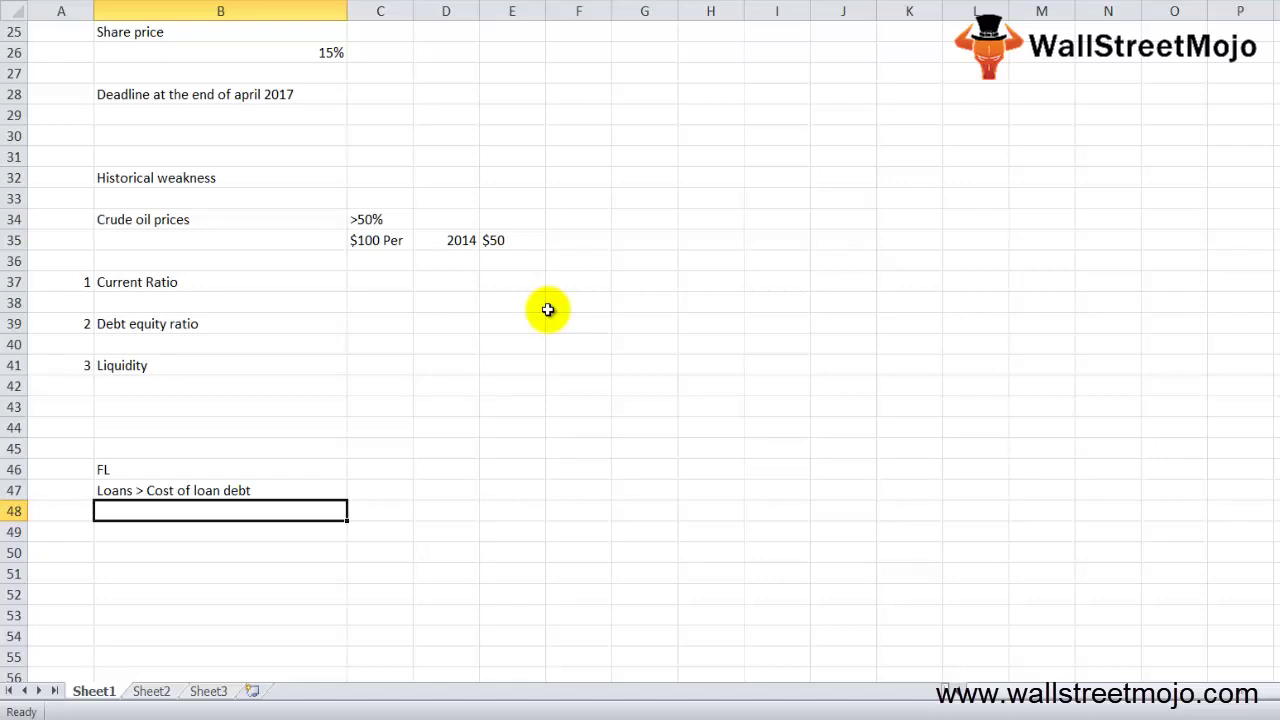
pyautogui.press('Return')
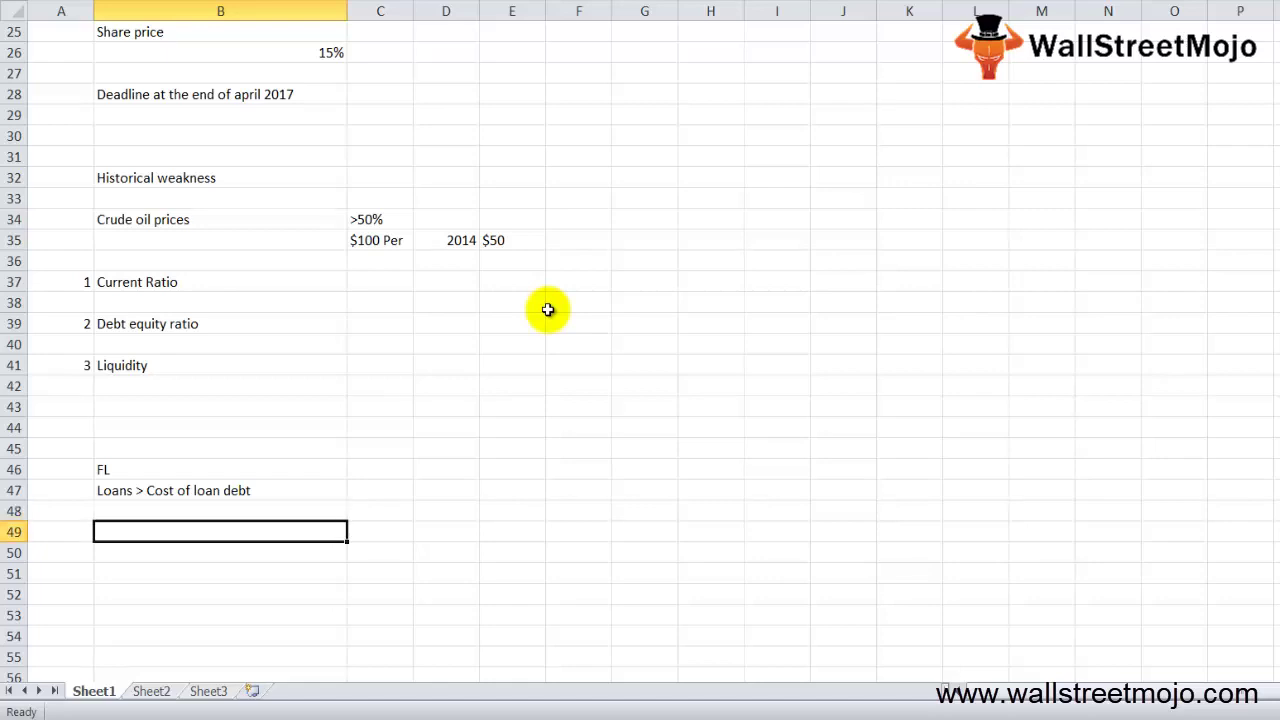